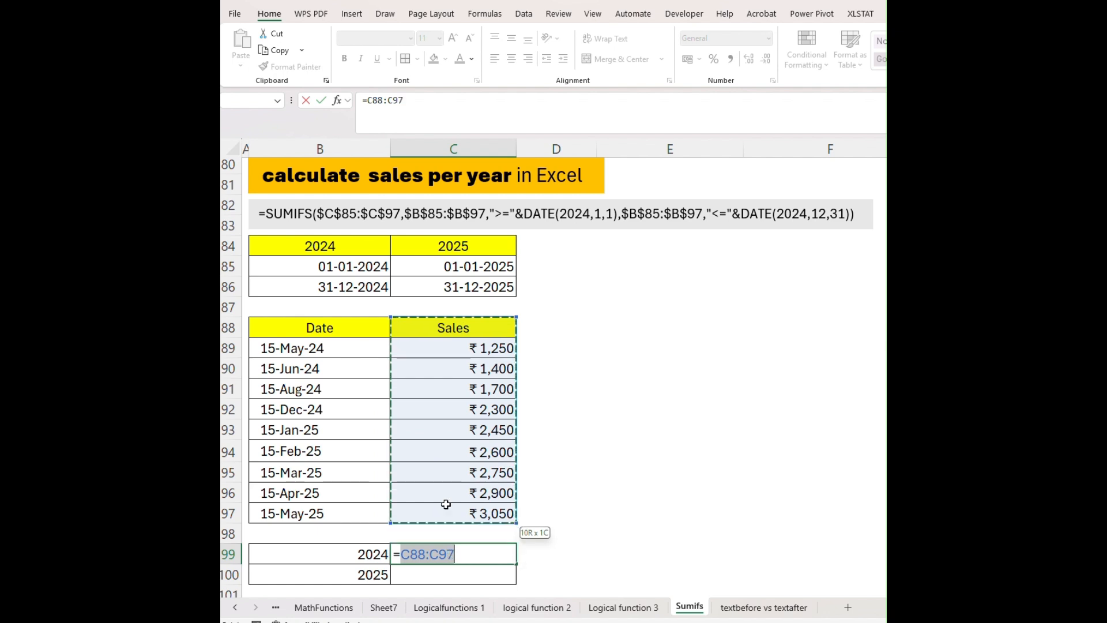
- Clear the unfinished range formula from cell C99, the 2024 total
left_click(461, 554)
key("BackSpace")
key("BackSpace")
key("BackSpace")
key("BackSpace")
key("BackSpace")
key("BackSpace")
key("BackSpace")
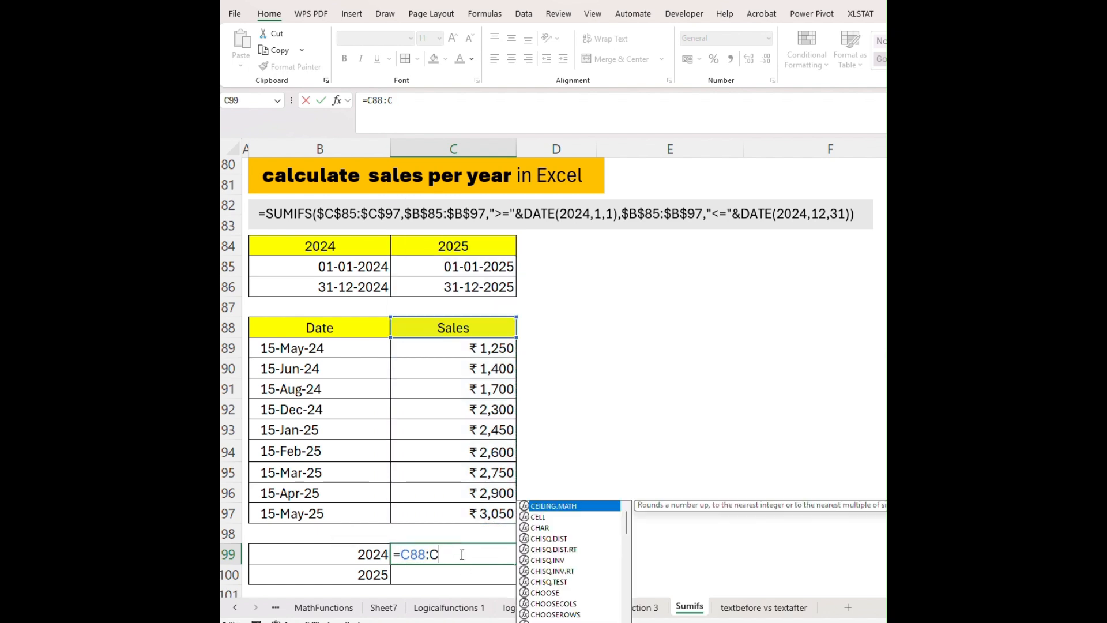
key("BackSpace")
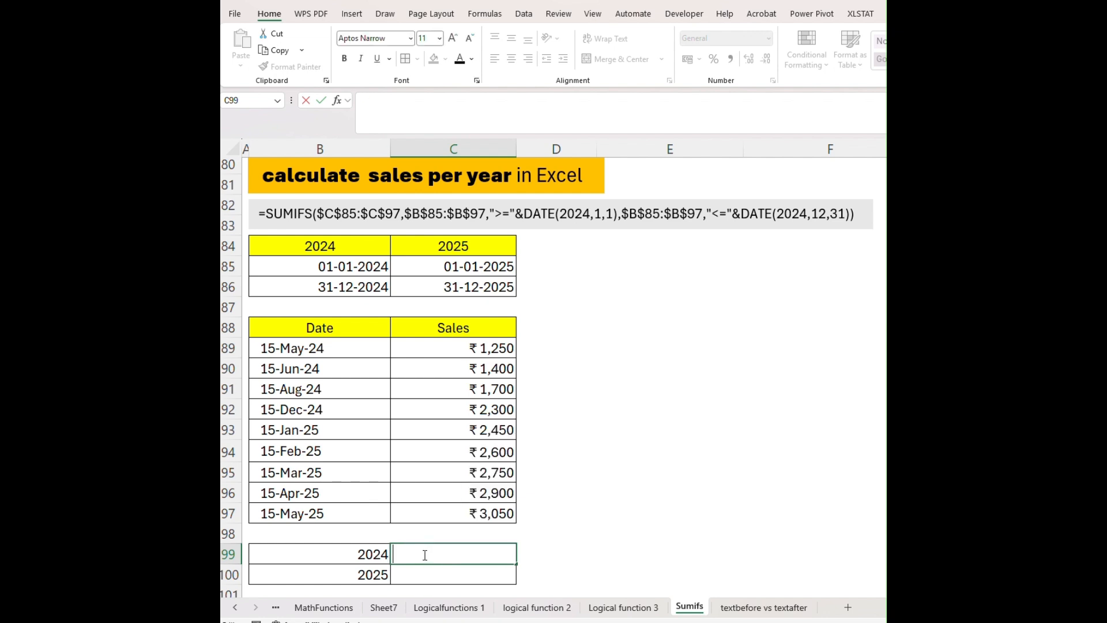
- Examine the sample SUMIFS formula and the start and end dates listed under 2024
left_click(259, 213)
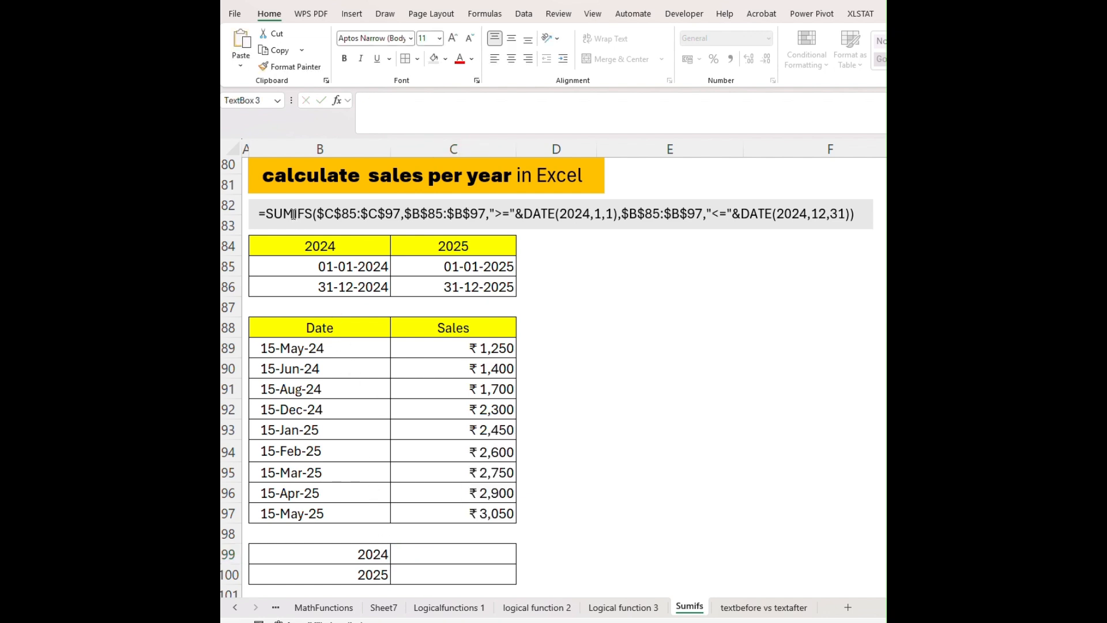
left_click_drag(260, 214, 832, 219)
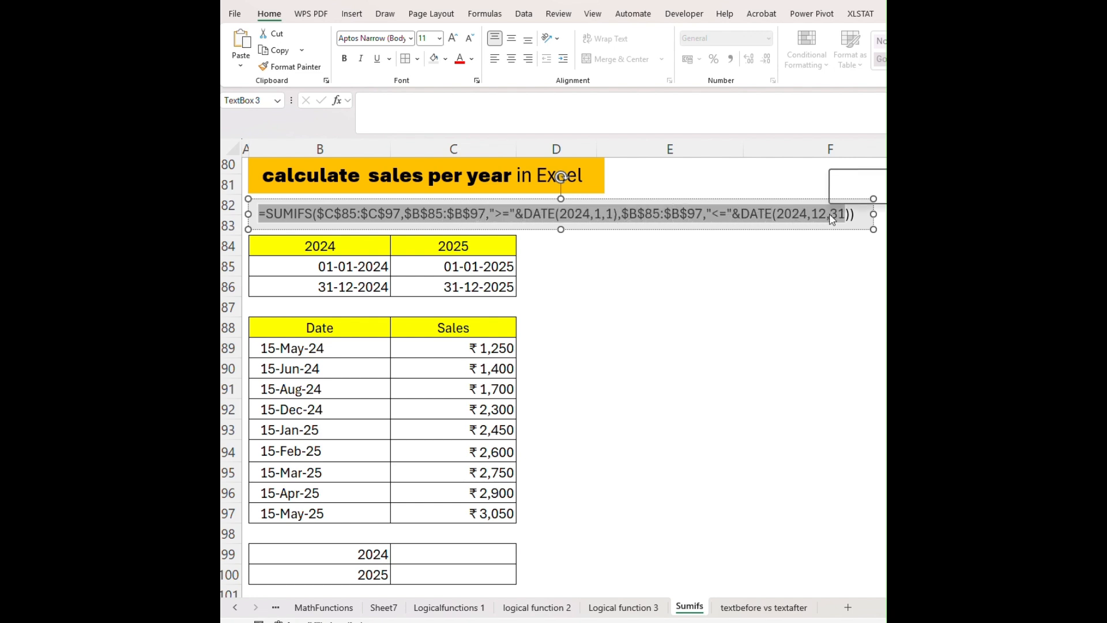
left_click(373, 268)
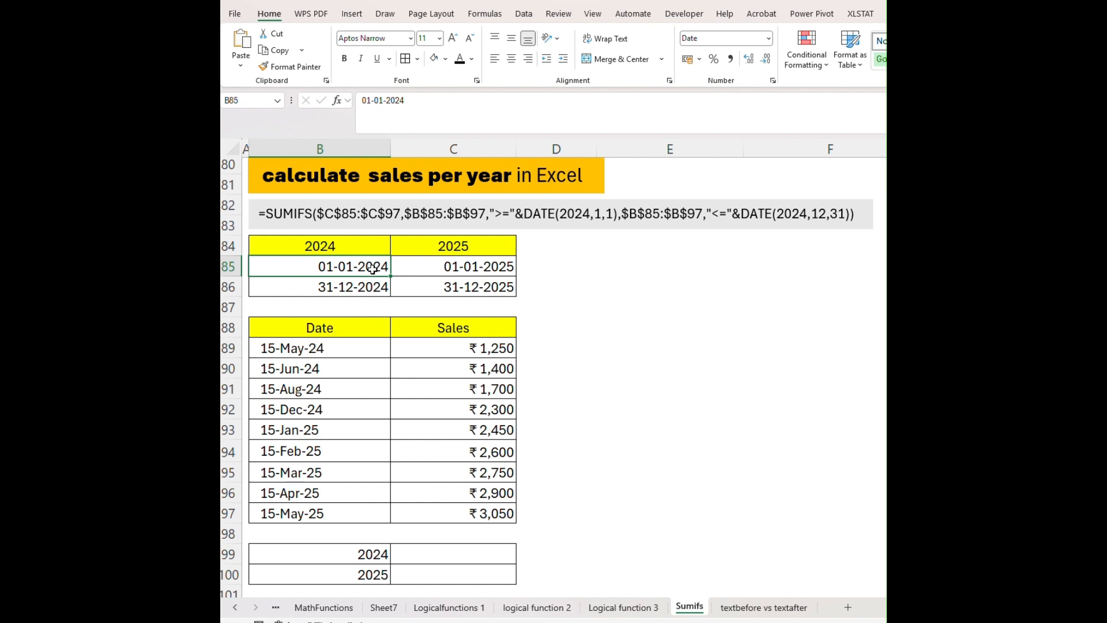
left_click(360, 248)
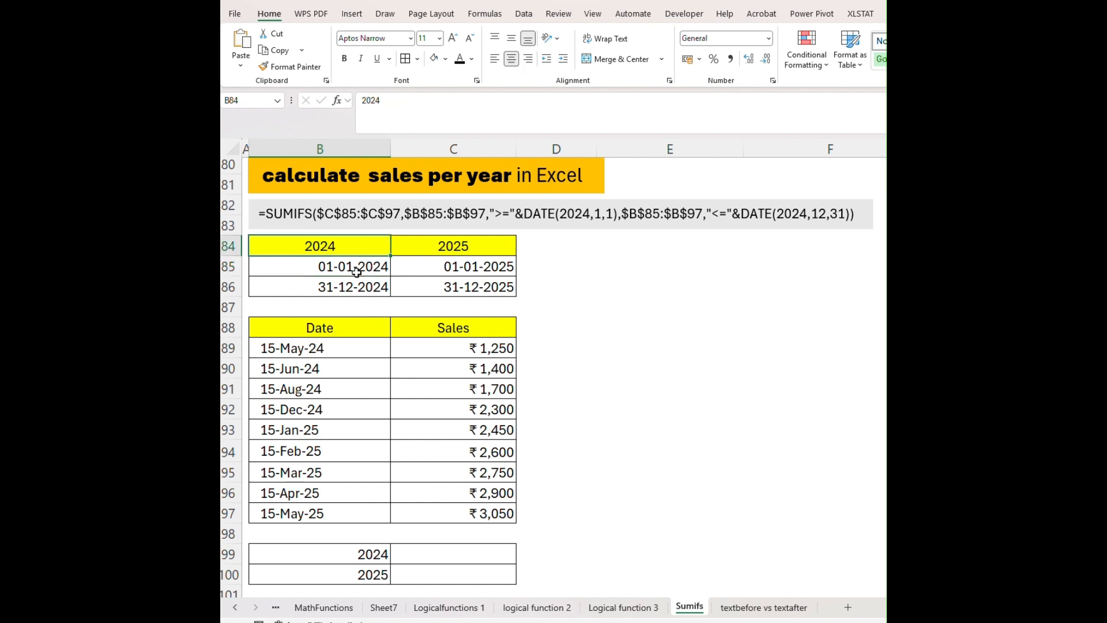
left_click(354, 268)
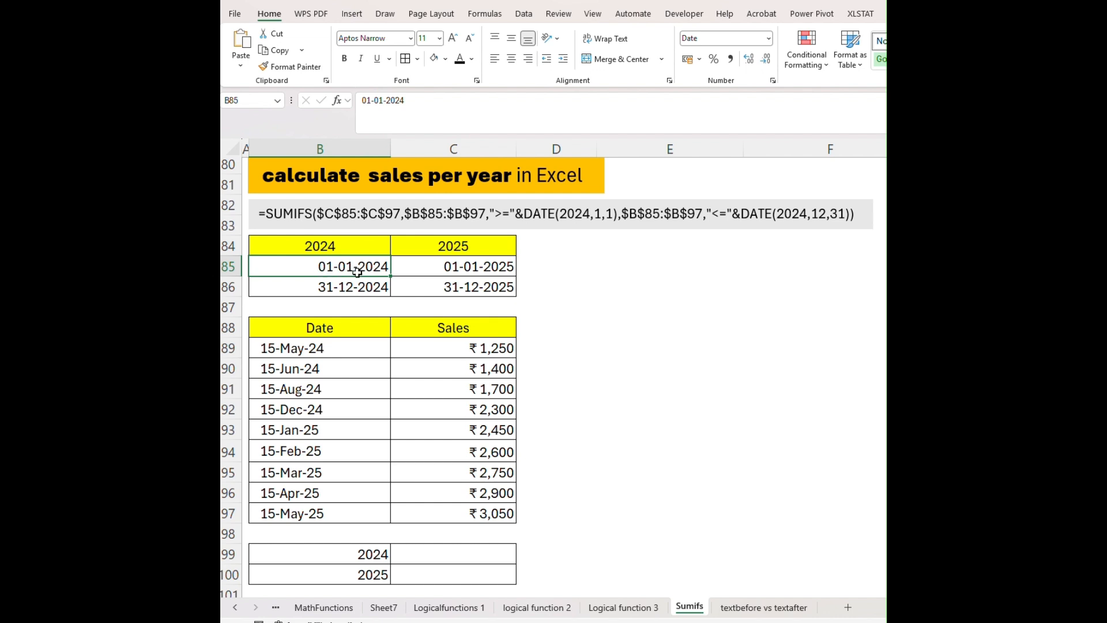
left_click(370, 289)
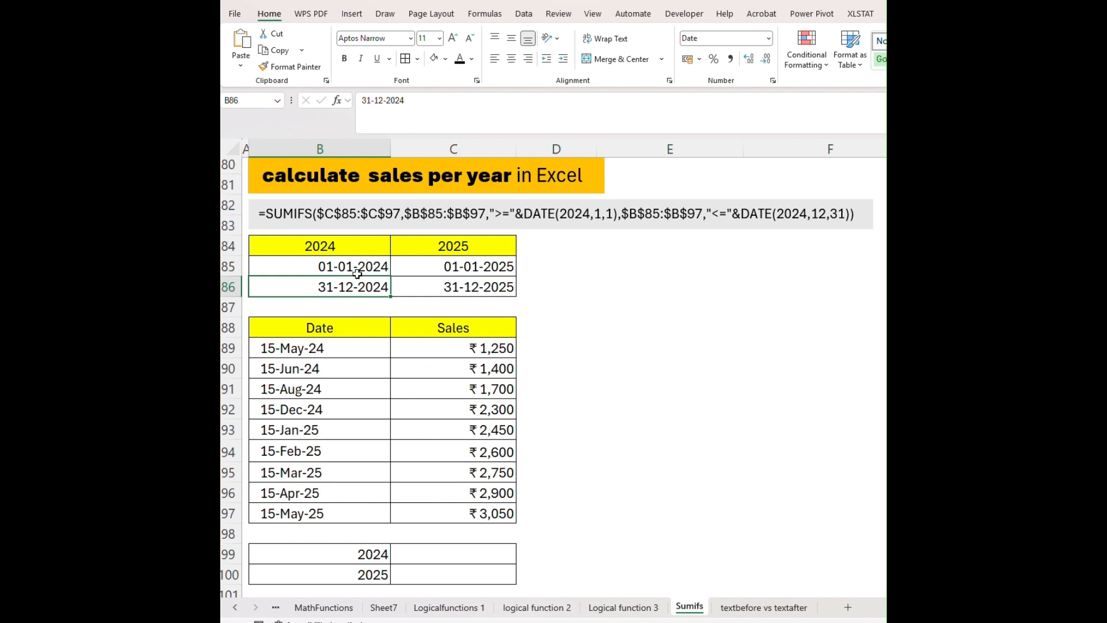
- Start a SUMIFS formula in cell C99 for the 2024 sales total
left_click(413, 556)
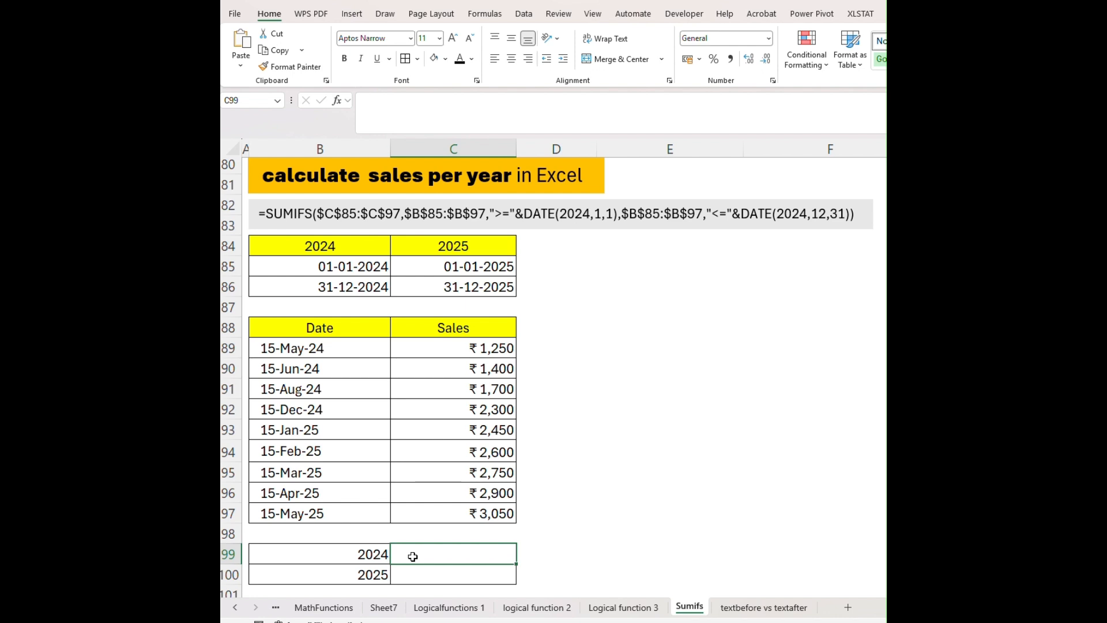
type("=s")
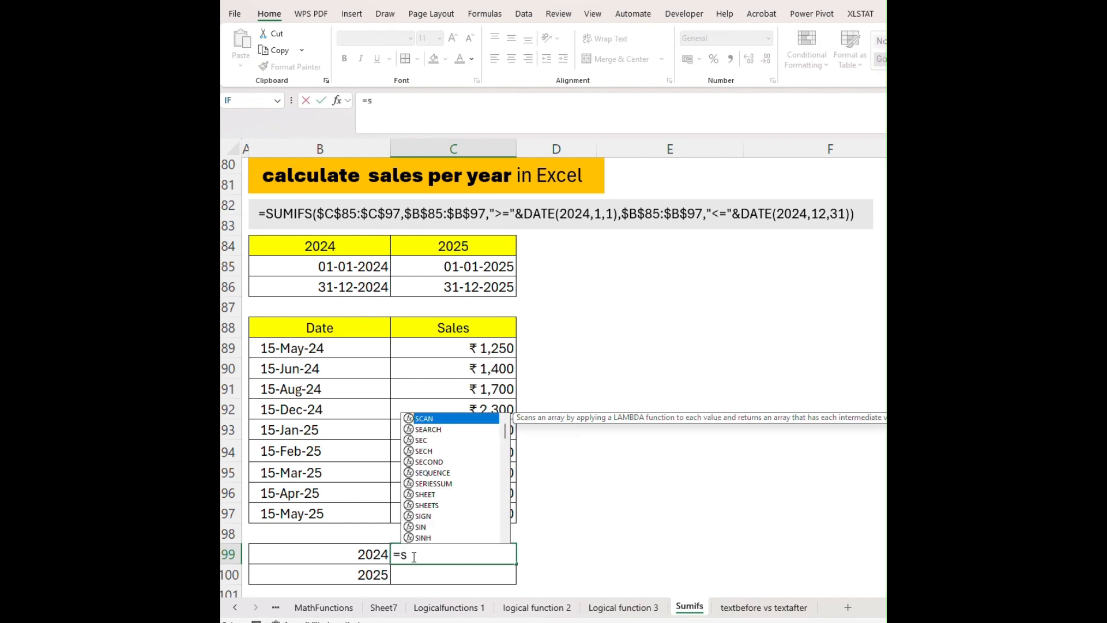
type("umifs")
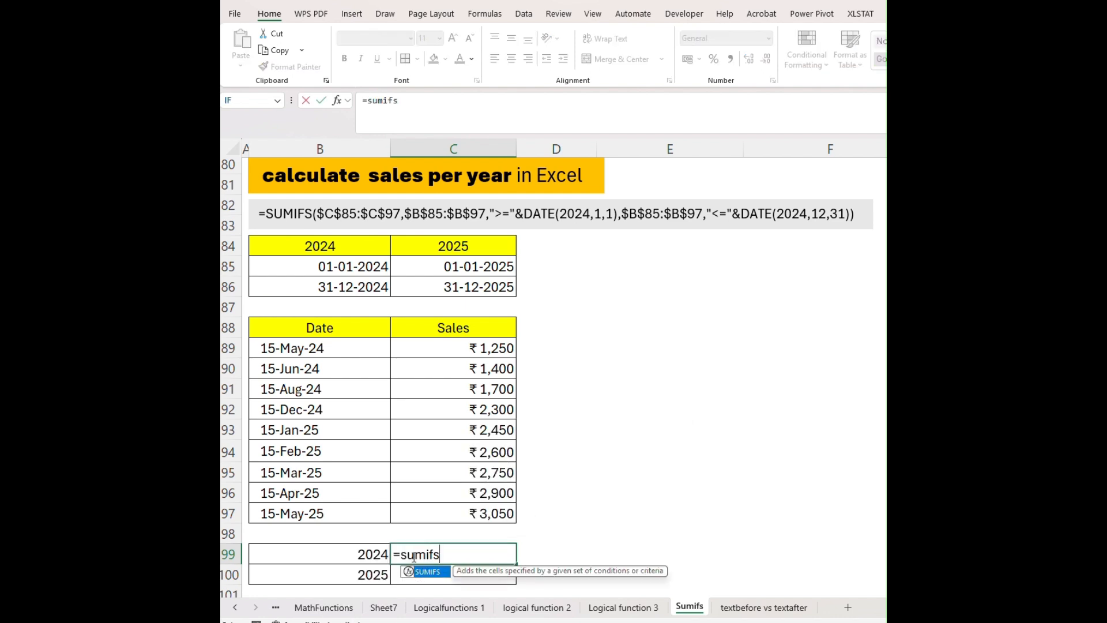
type("/")
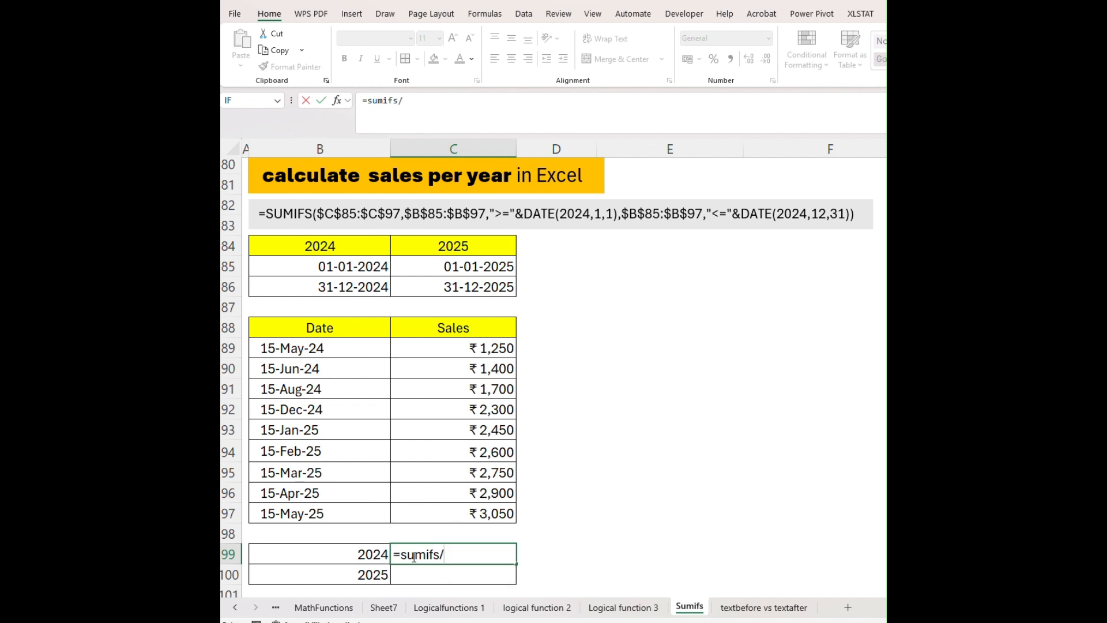
key("BackSpace")
type("(")
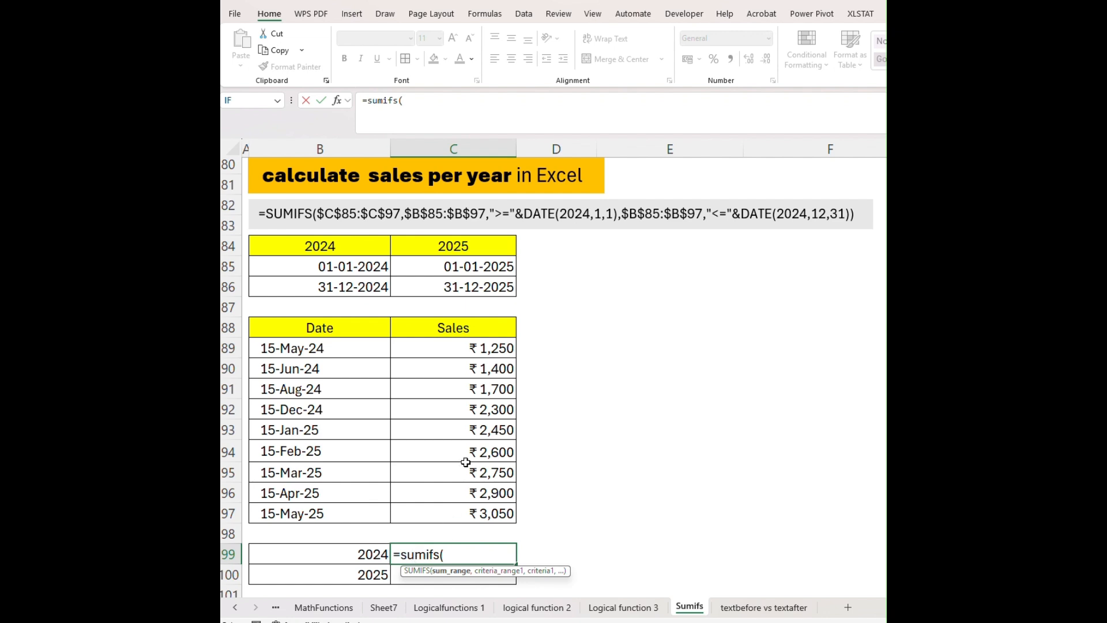
left_click_drag(475, 348, 460, 509)
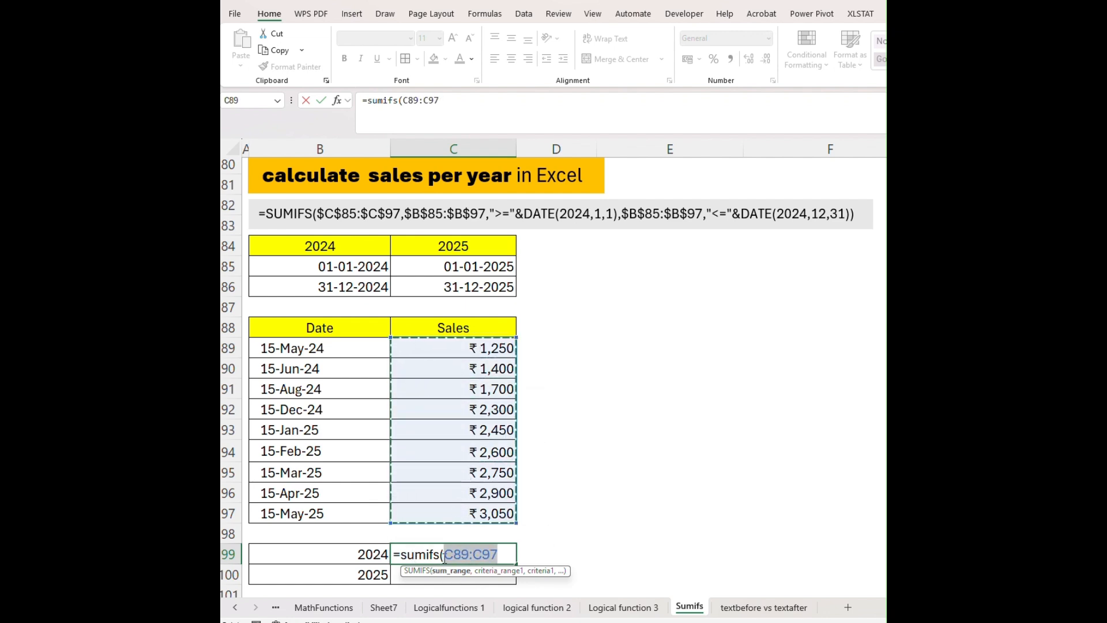
left_click_drag(487, 555, 503, 557)
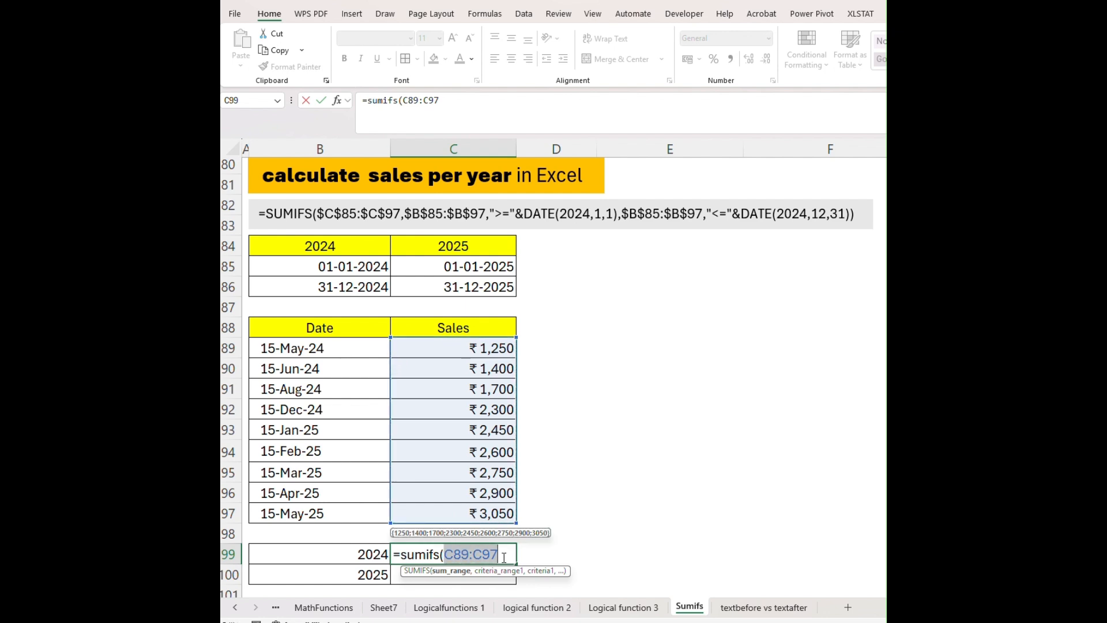
key("F4")
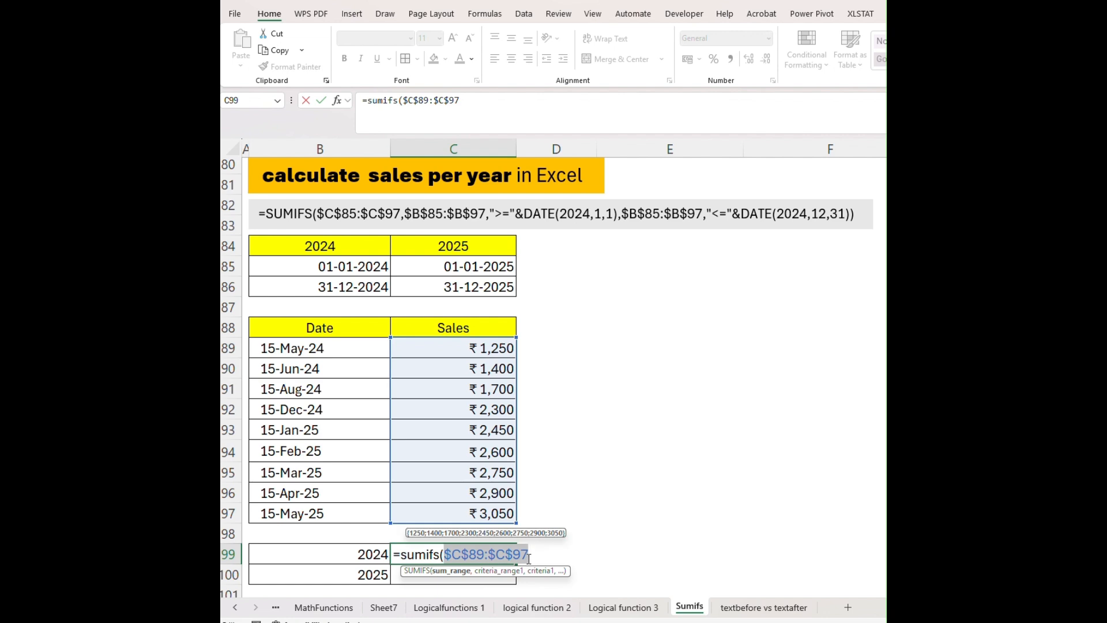
type(",")
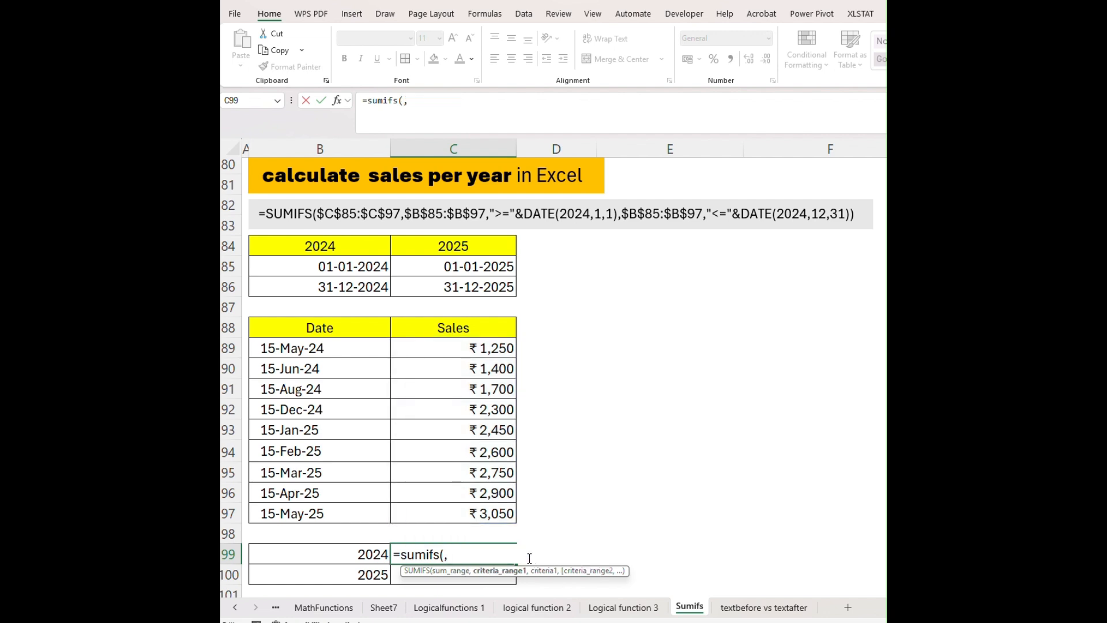
key("BackSpace")
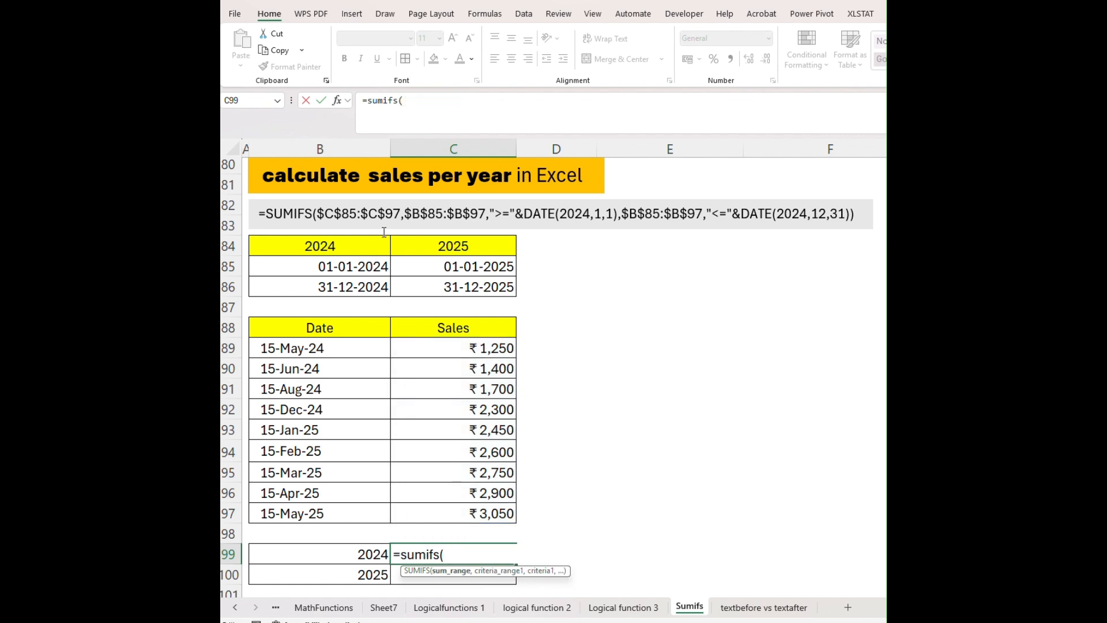
- Supply the Sales values C89:C97 as the SUMIFS sum range and make the reference absolute, $C$89:$C$97
left_click_drag(433, 349, 441, 515)
type(".")
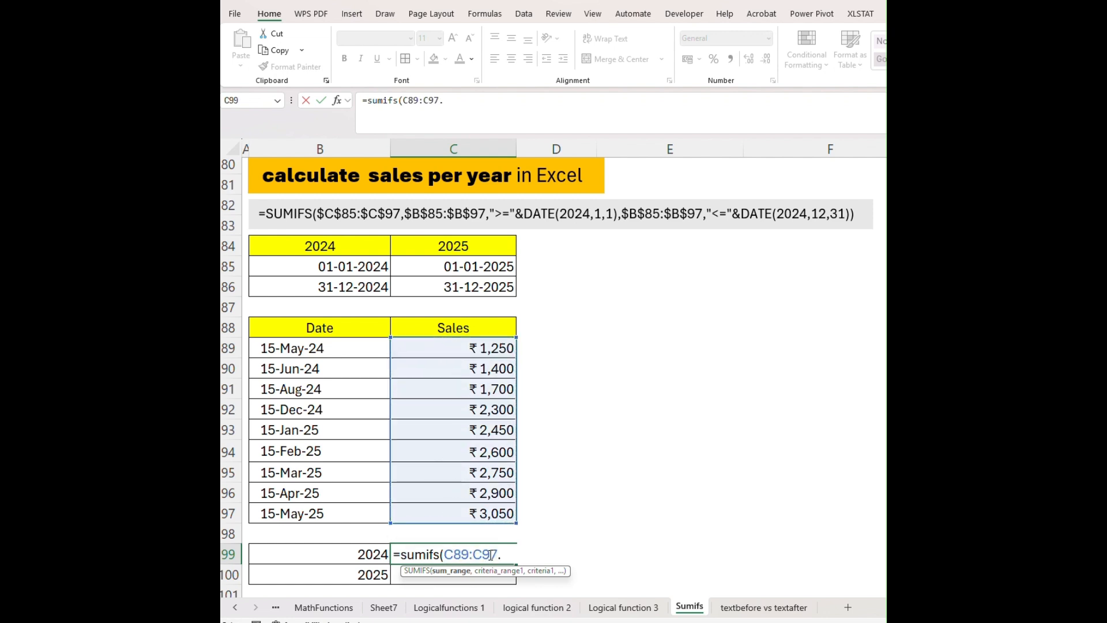
key("BackSpace")
type(",")
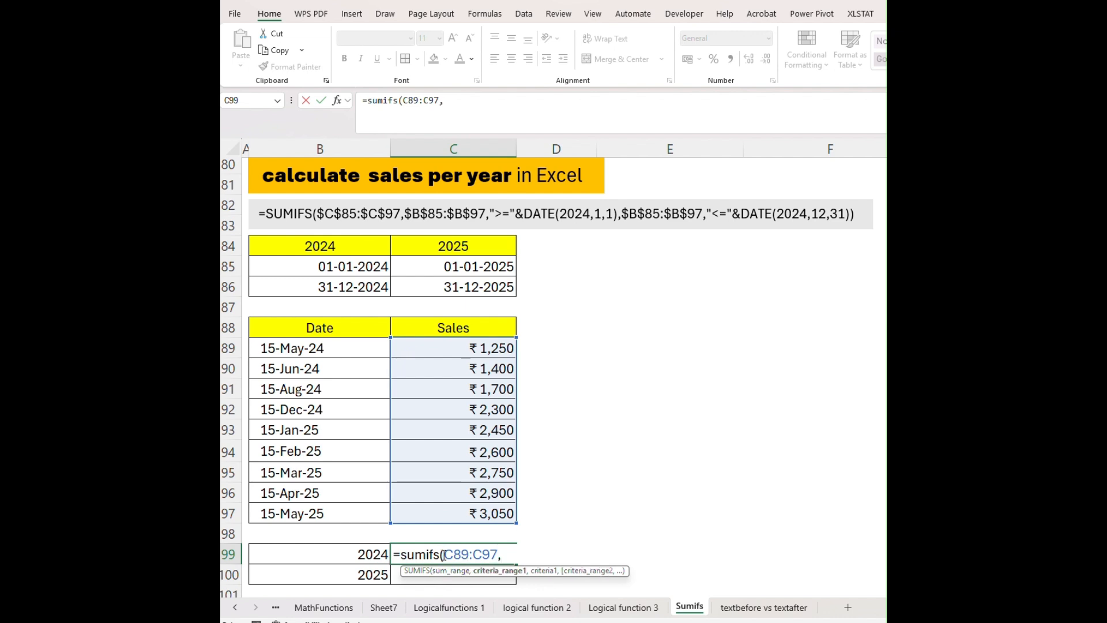
left_click_drag(443, 553, 498, 553)
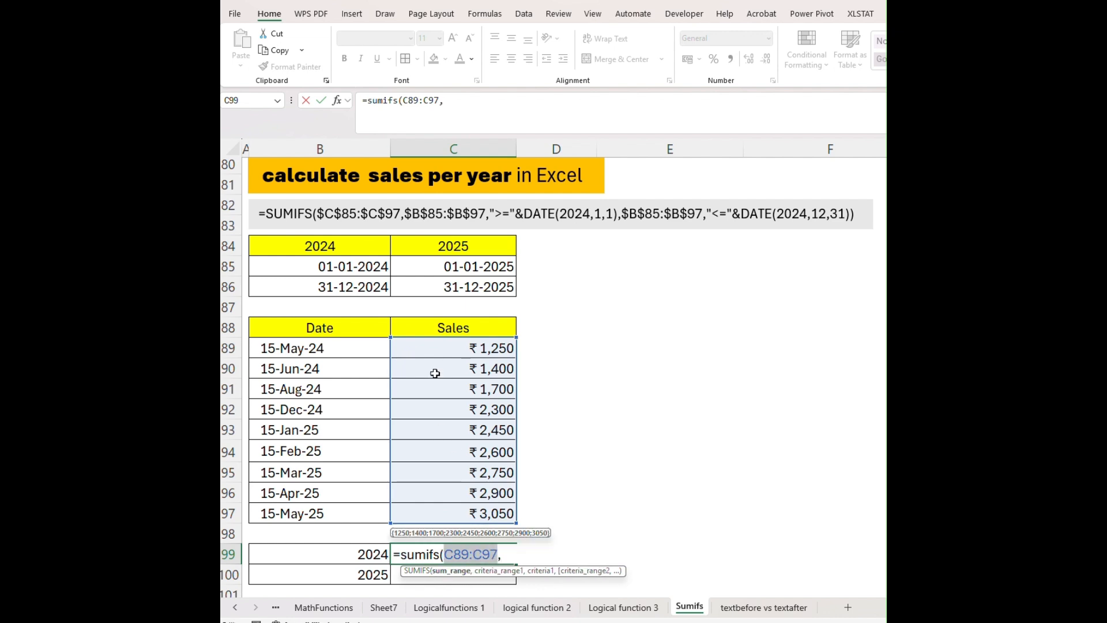
key("F4")
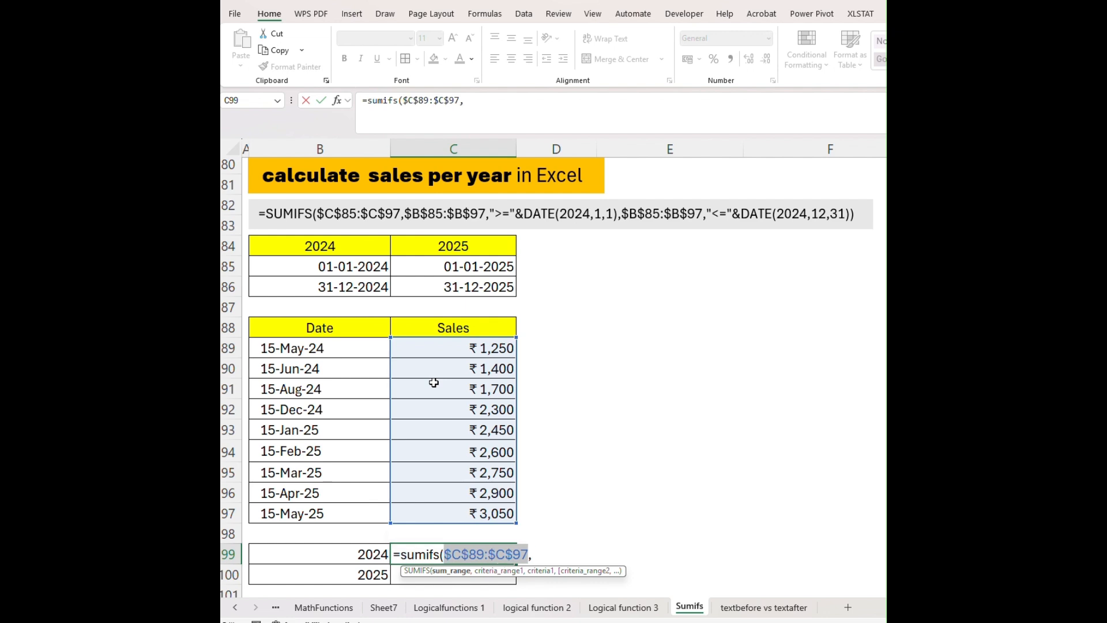
left_click(536, 554)
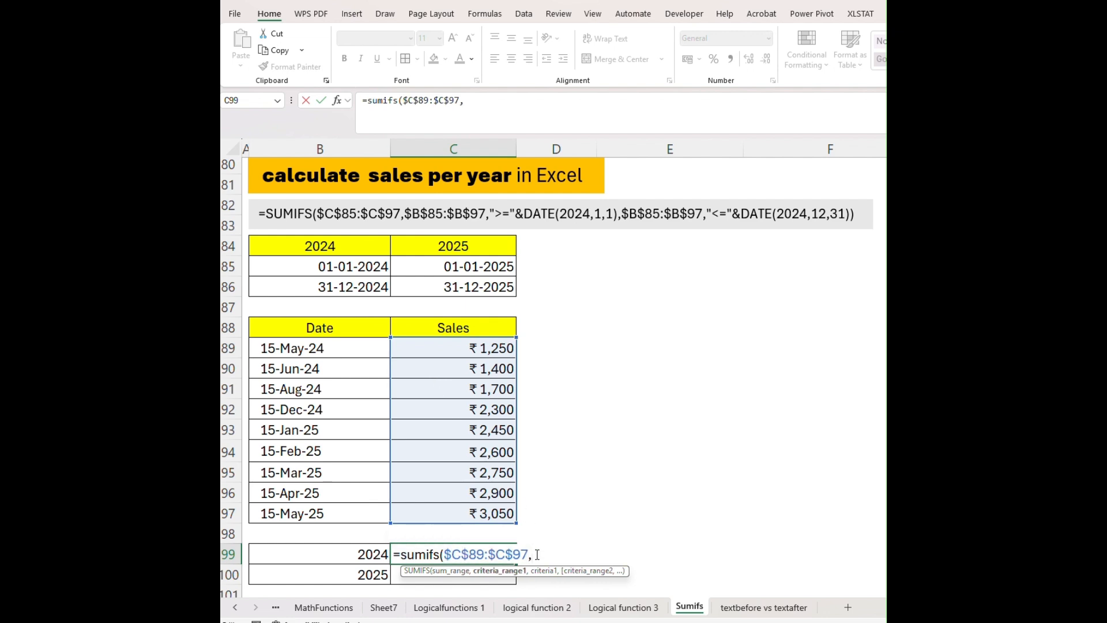
- Add the dates B89:B97 as the first criteria range with the criterion ">="&Date(2024,1,1)
left_click_drag(358, 349, 357, 508)
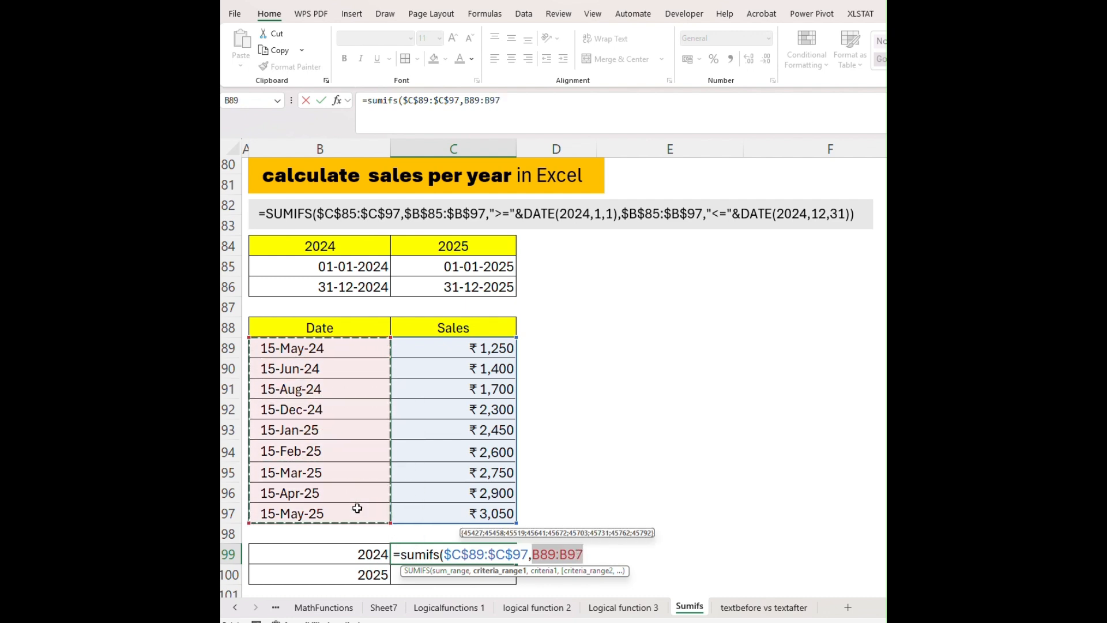
type(",")
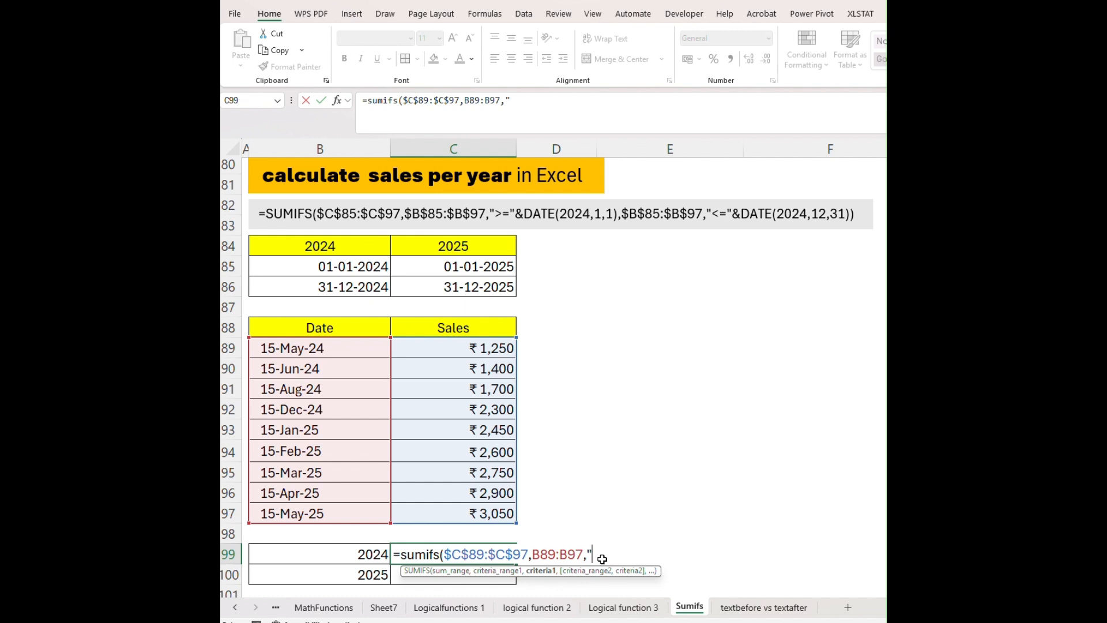
type(">")
type("=\"&Da")
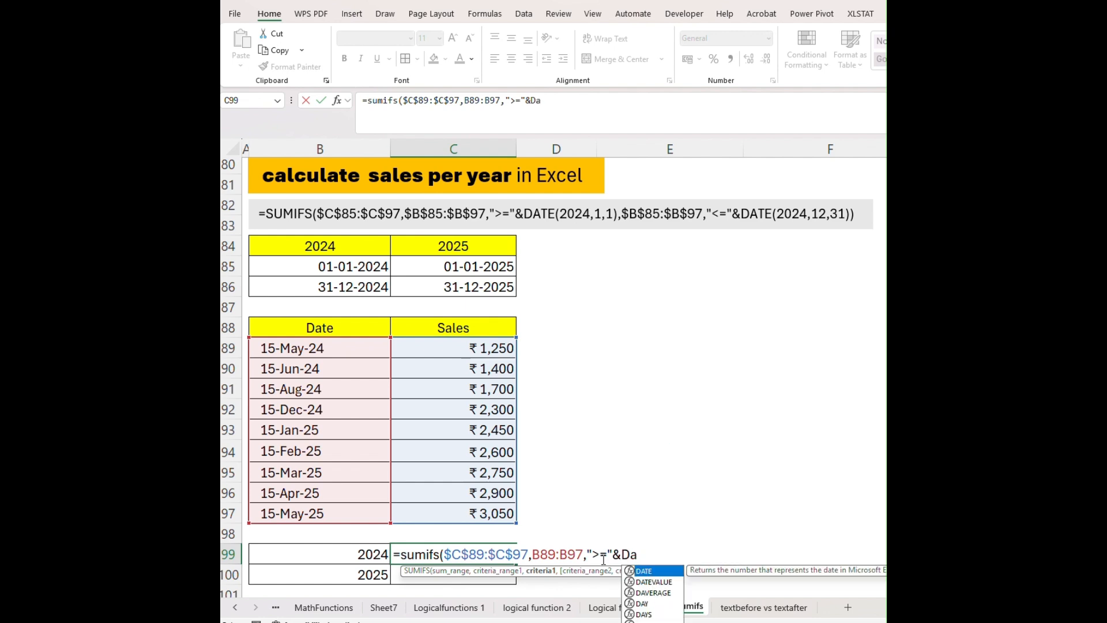
type("te")
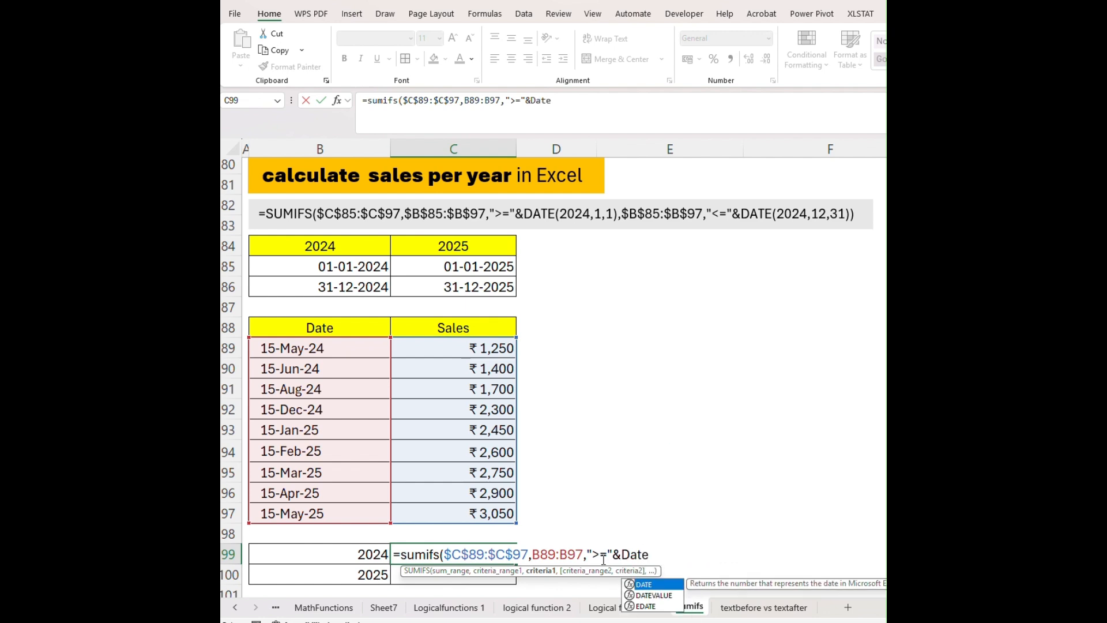
type("(")
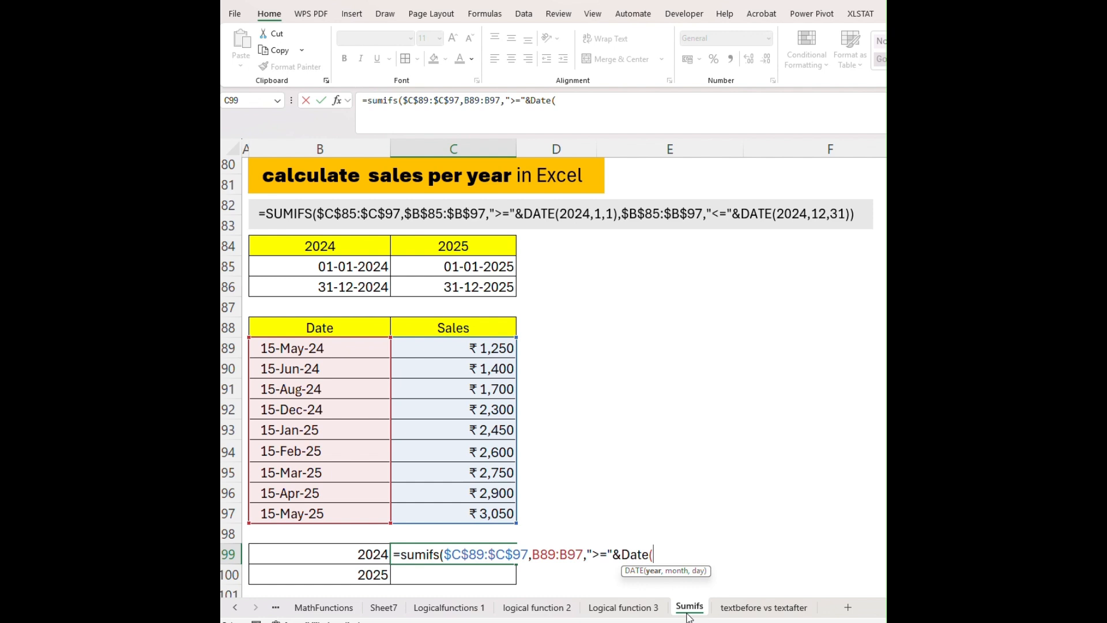
type("2024,1,")
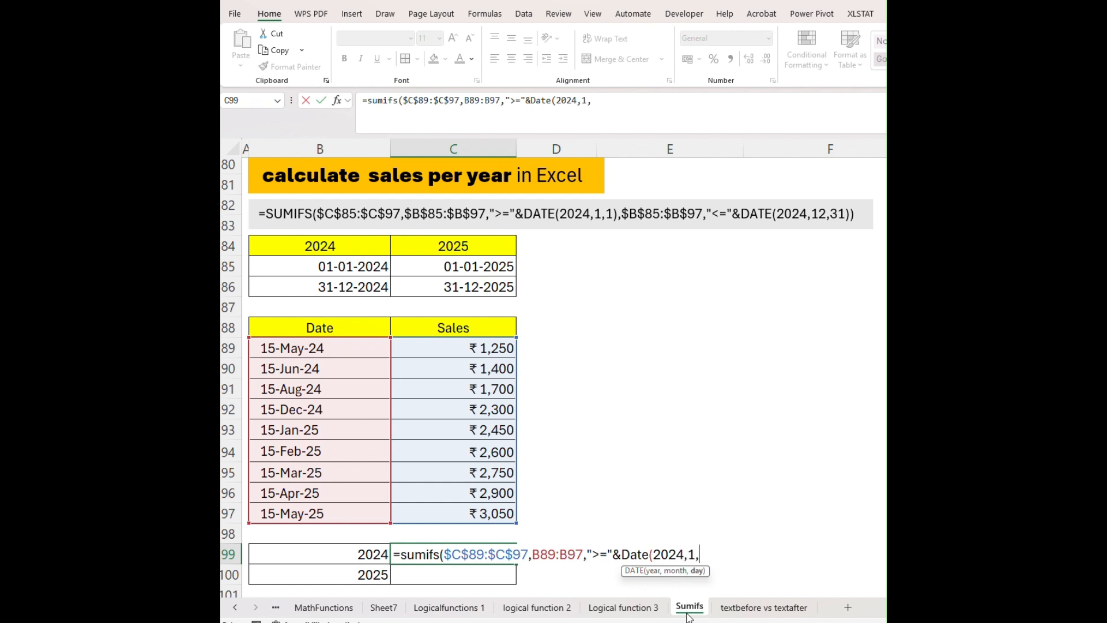
type("1)")
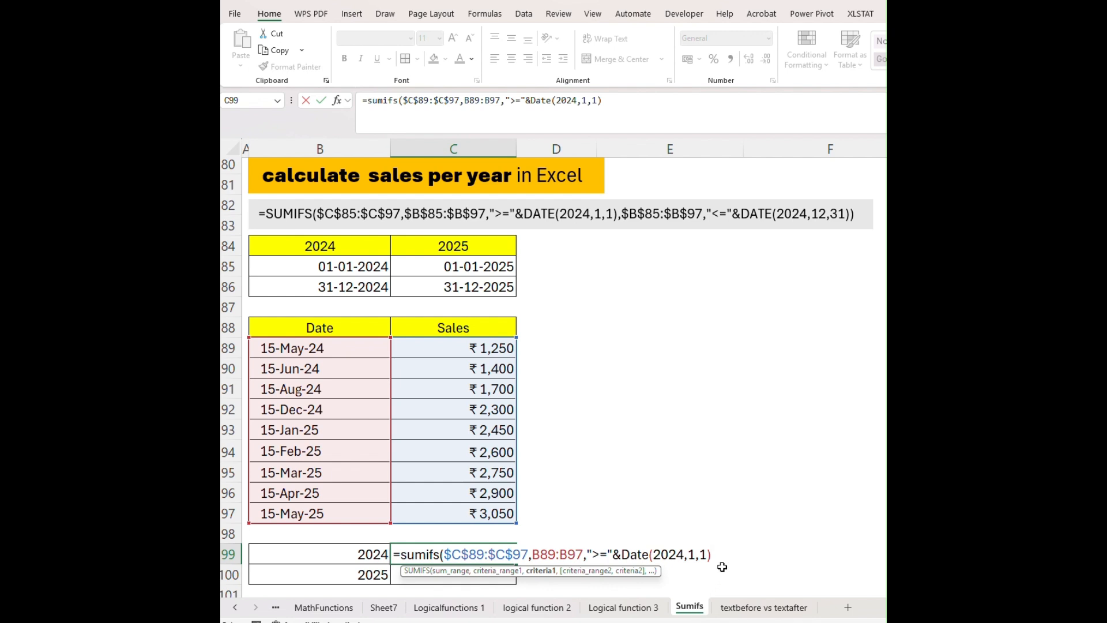
- Add the dates B89:B97 as the second criteria range of the SUMIFS formula in C99
type(",")
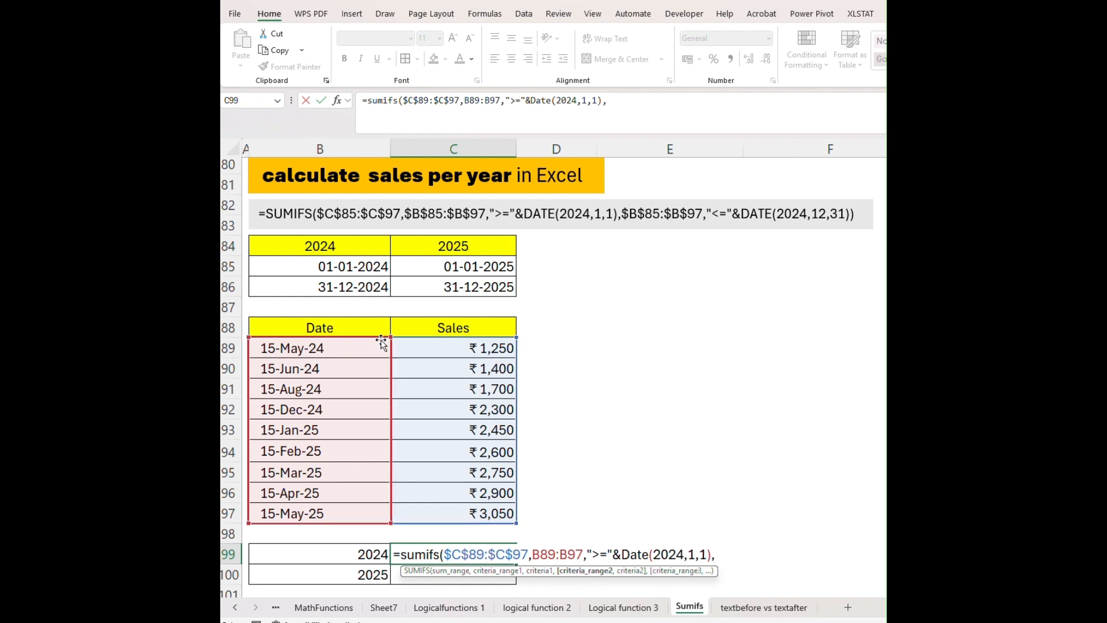
left_click(350, 344)
left_click_drag(350, 343, 344, 509)
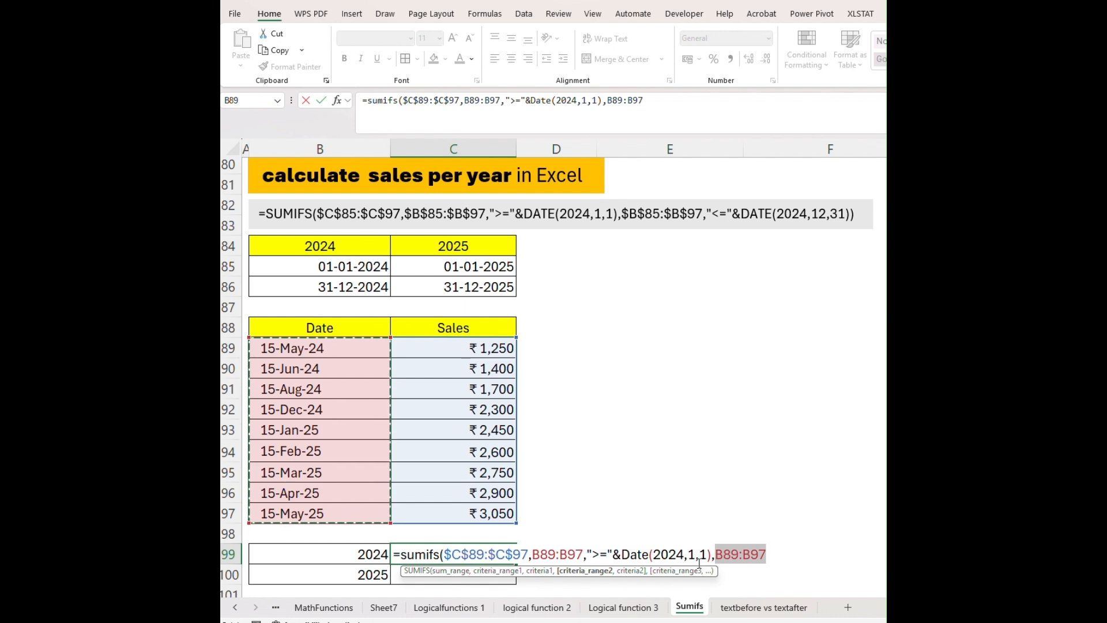
type(",")
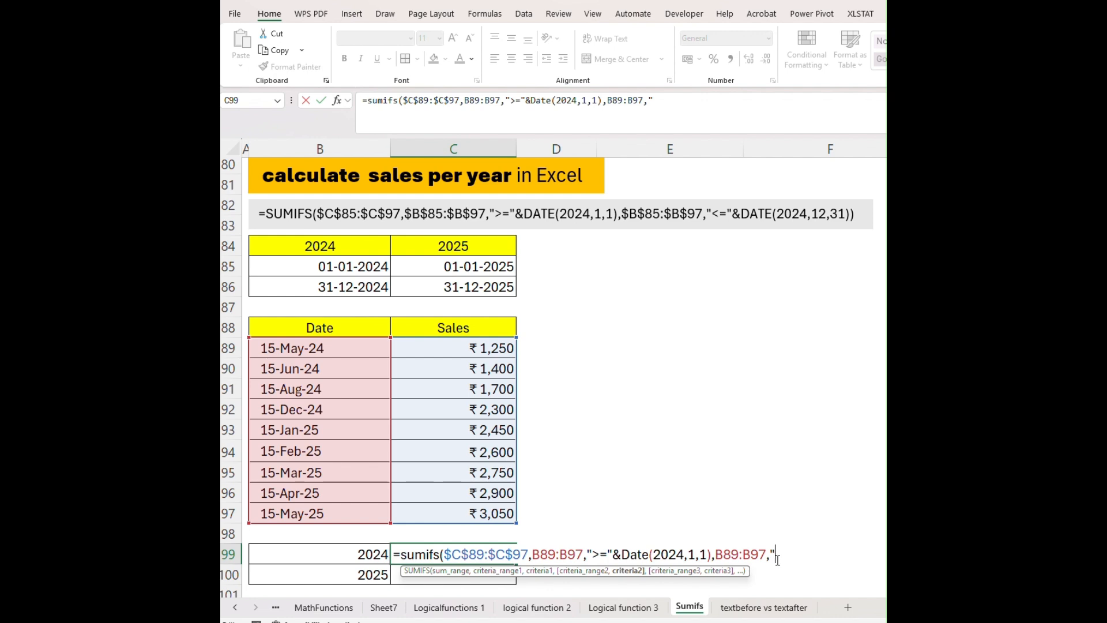
- Begin the second criterion as "<="&DATE without arguments, enter the formula and accept the proposed correction
type("=")
type("\"3")
key("BackSpace")
key("BackSpace")
type("&Date")
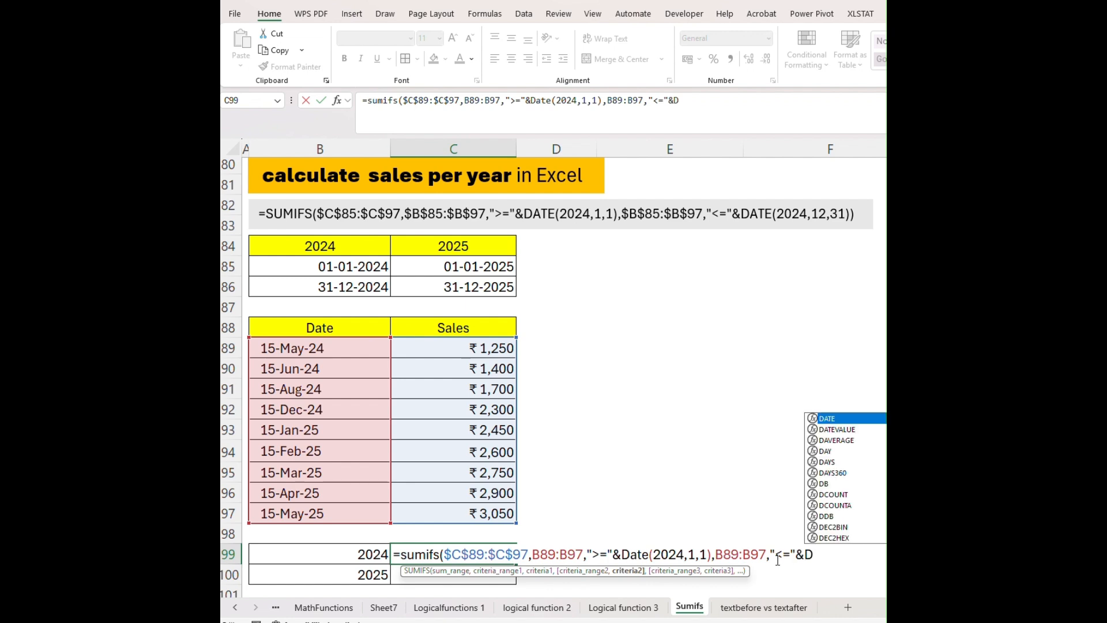
key("Return")
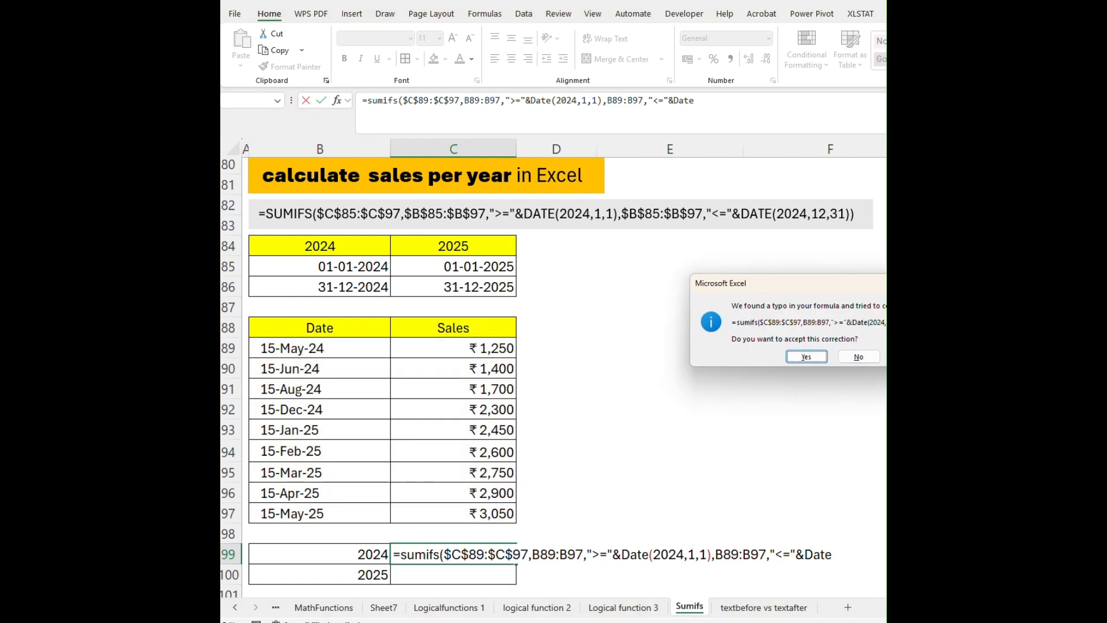
key("Return")
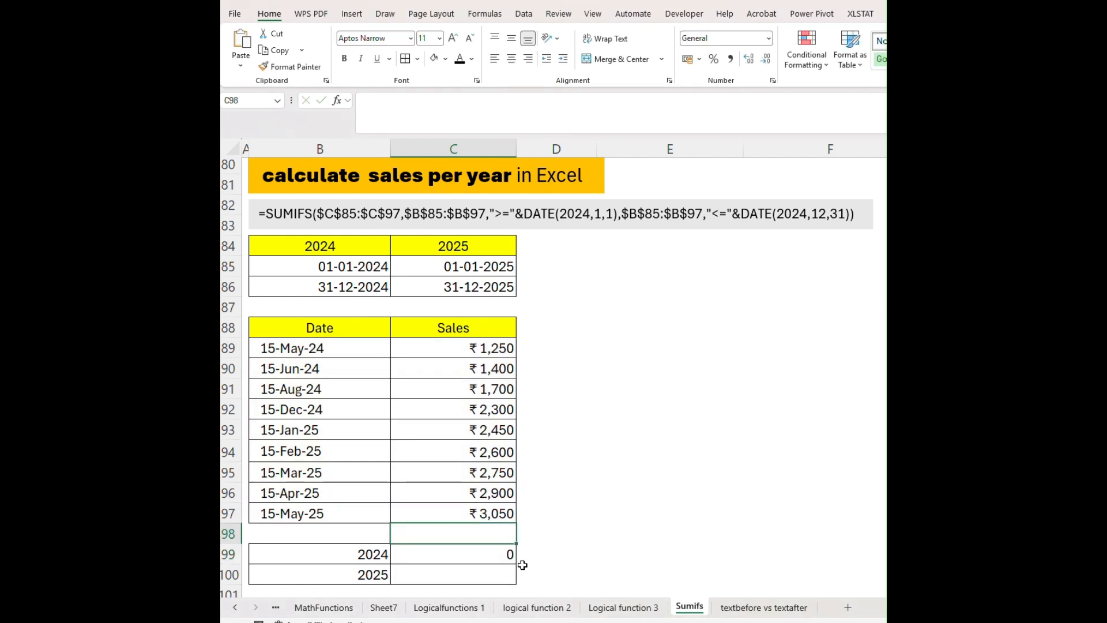
- Reopen the formula in C99 and complete its second criterion as "<="&DATE(2024,12,31)
double_click(507, 556)
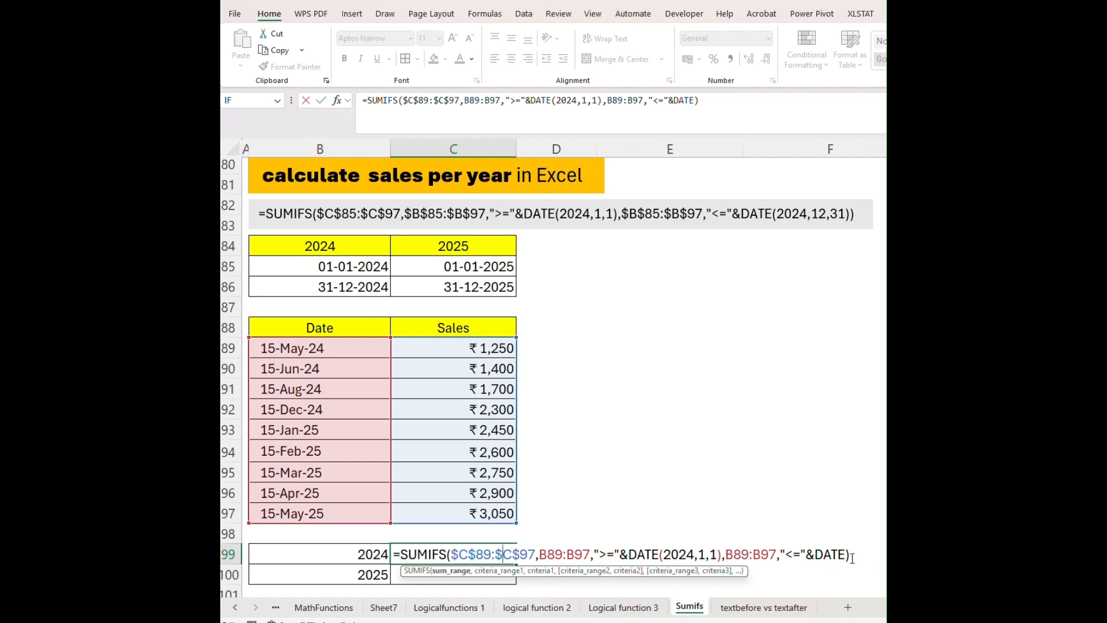
key("BackSpace")
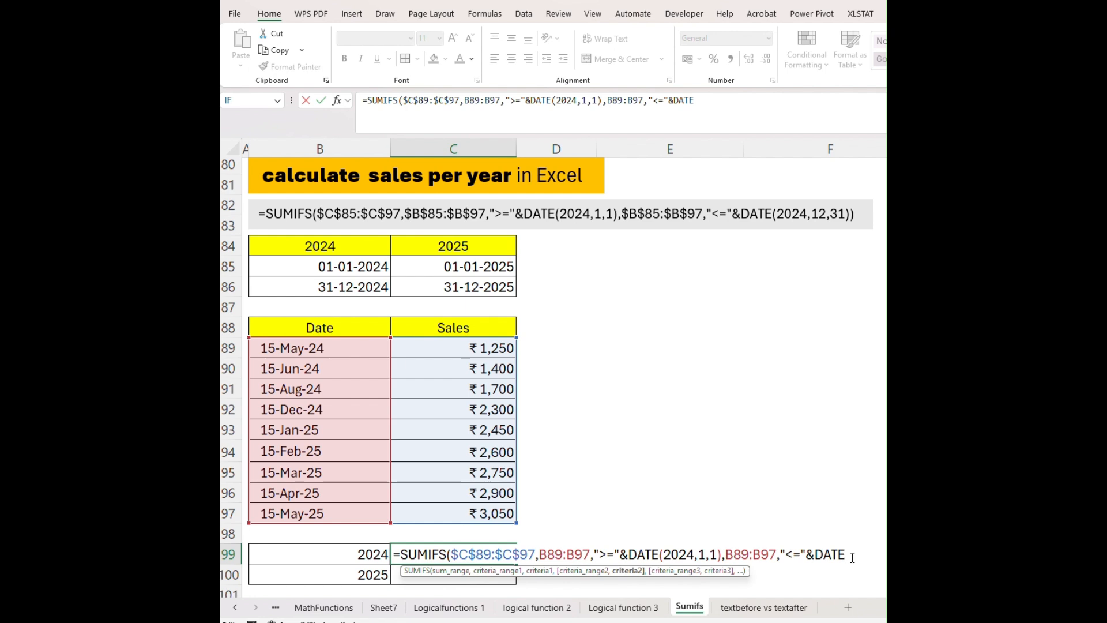
type("(")
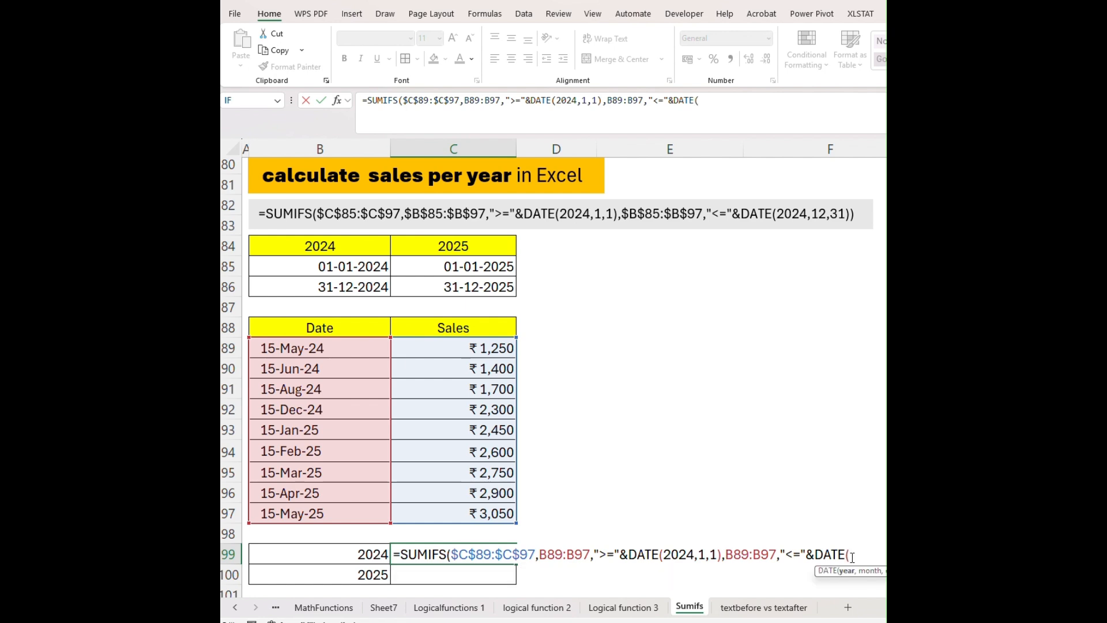
type("2024,12,31)")
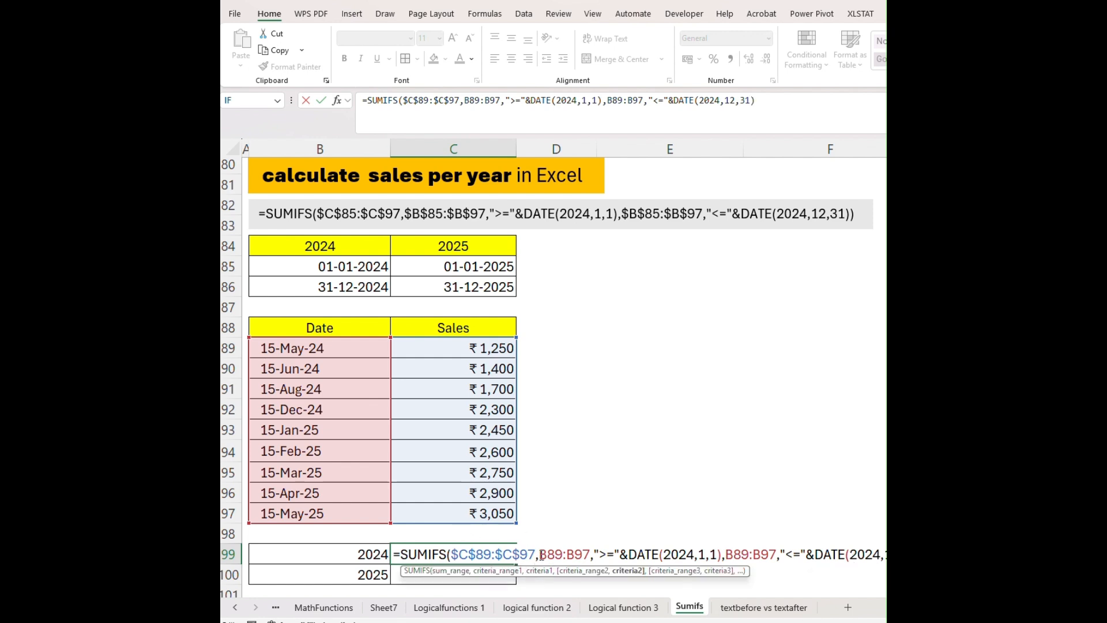
- Make both criteria ranges absolute, $B$89:$B$97, and enter the formula, accepting the proposed correction
left_click_drag(539, 554, 590, 554)
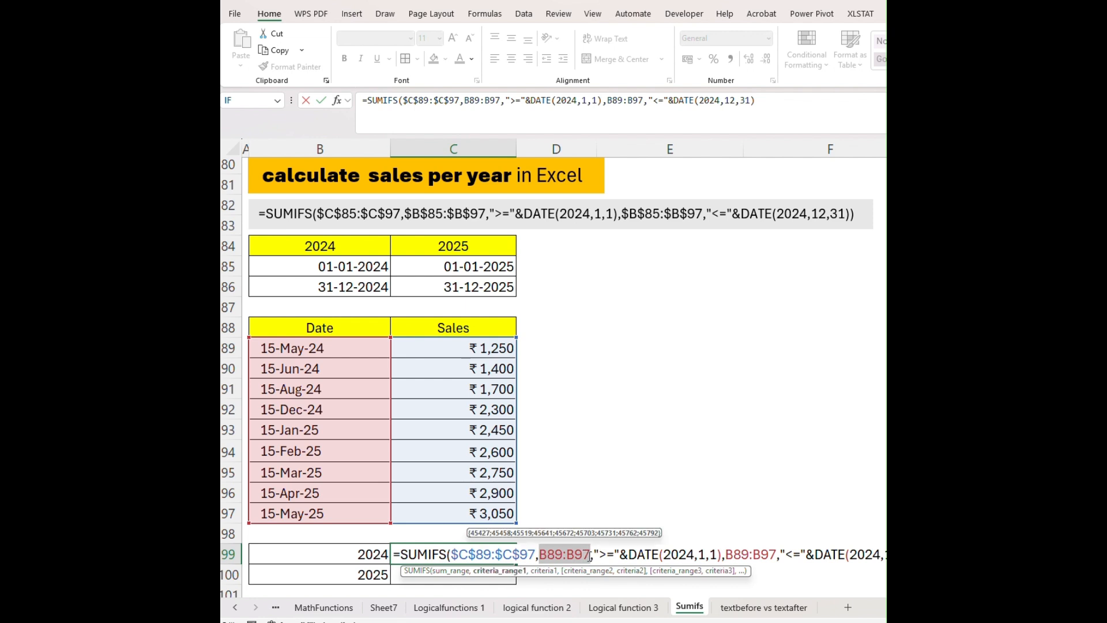
key("F4")
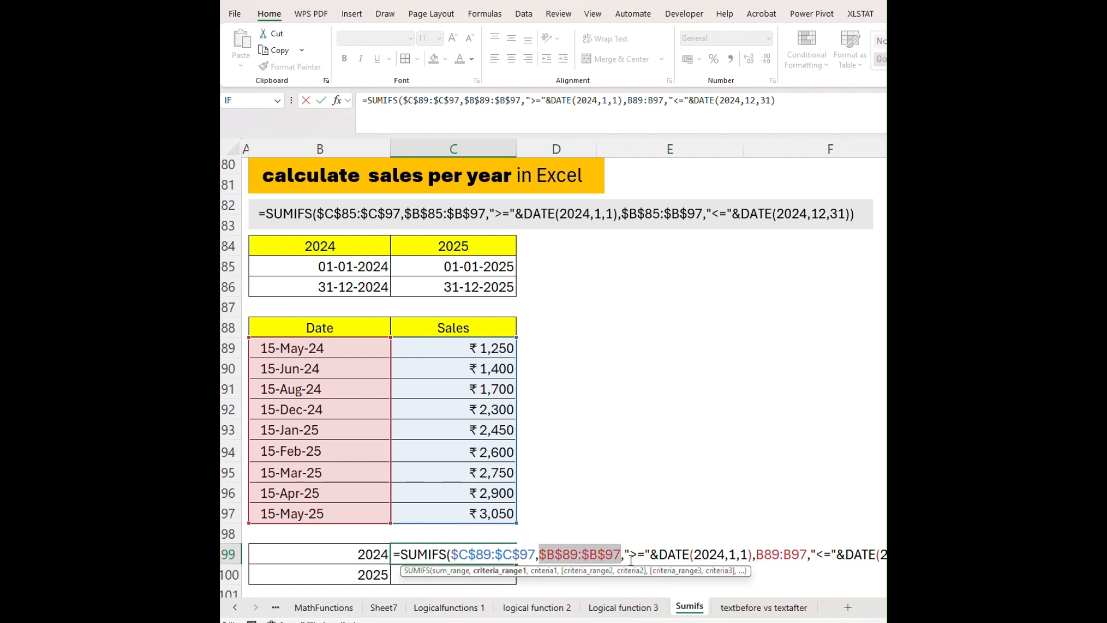
left_click_drag(756, 557, 805, 556)
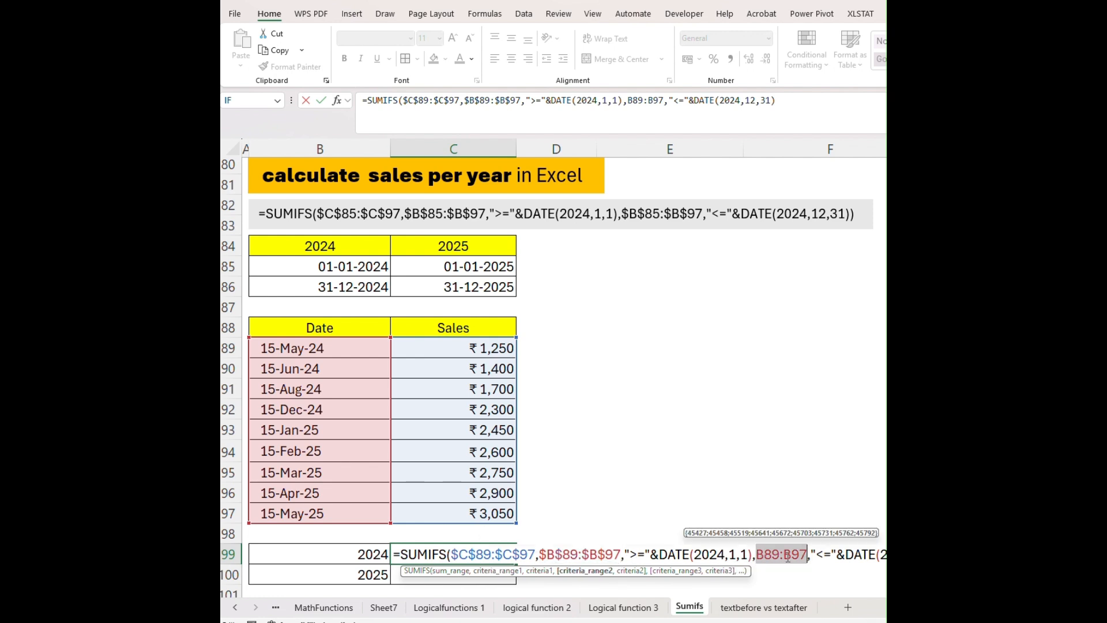
key("F4")
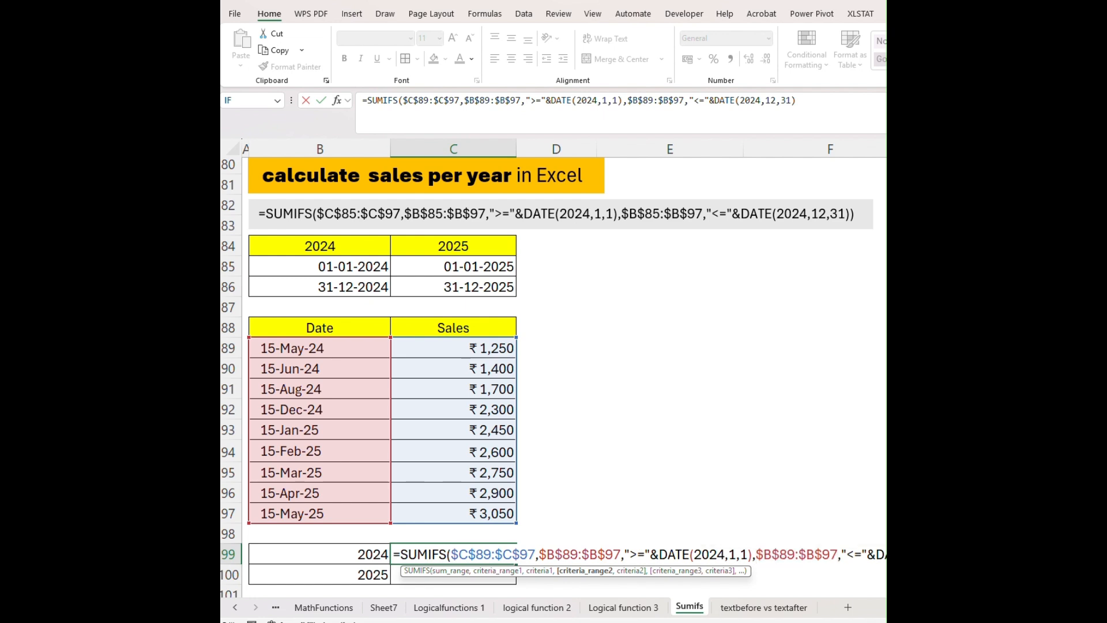
key("Right")
key("Return")
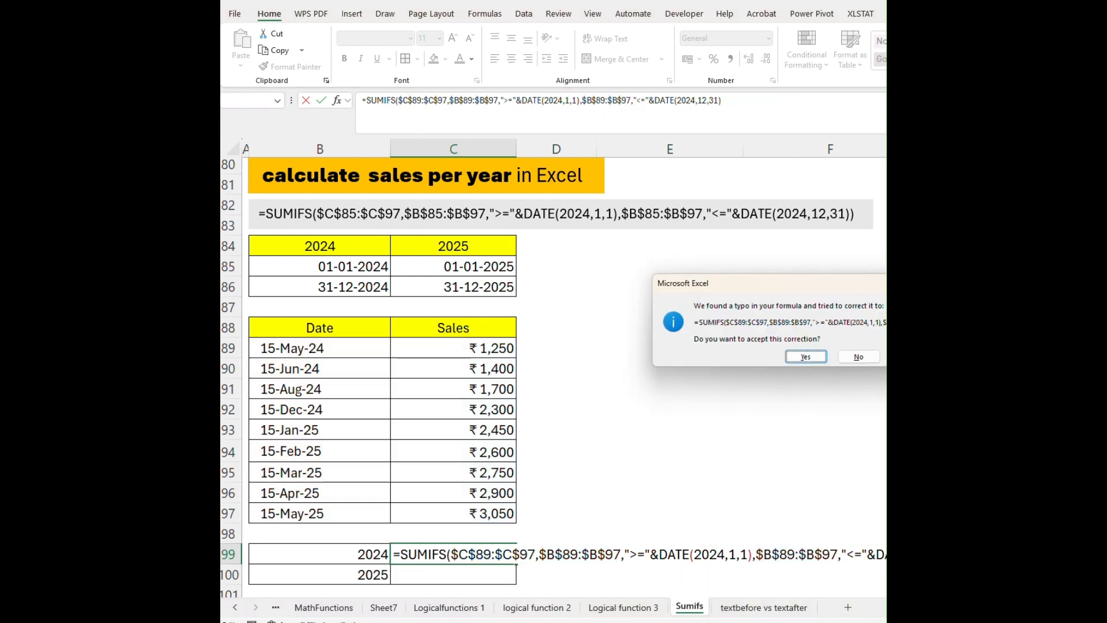
left_click(805, 356)
- Review the 2024 sales total and its formula in C99 alongside the year label in B99
left_click(496, 556)
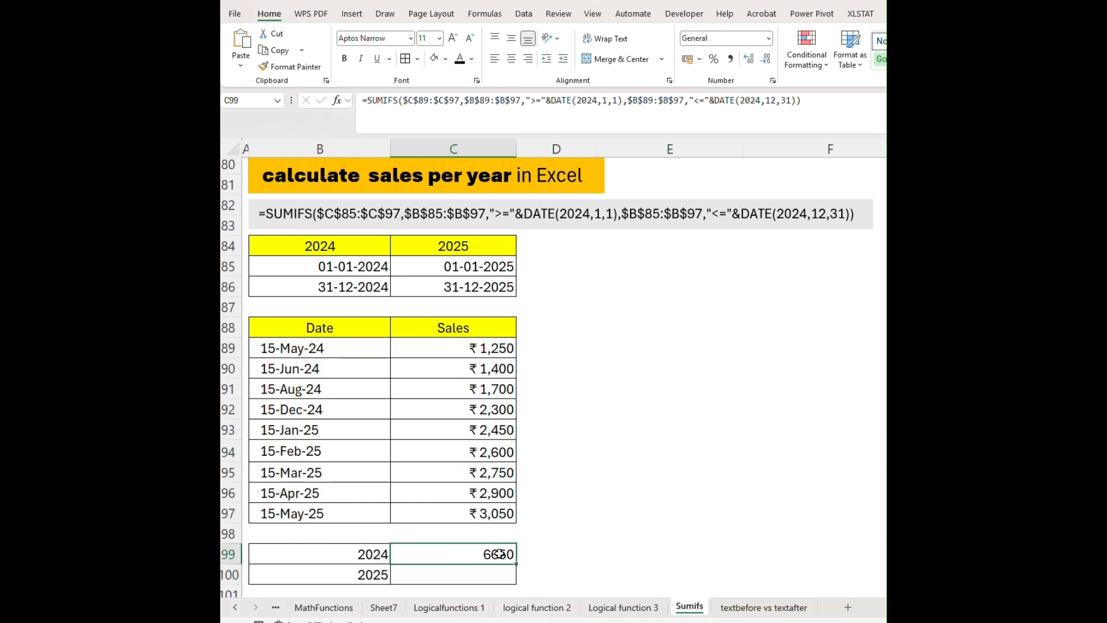
left_click(493, 576)
left_click(380, 558)
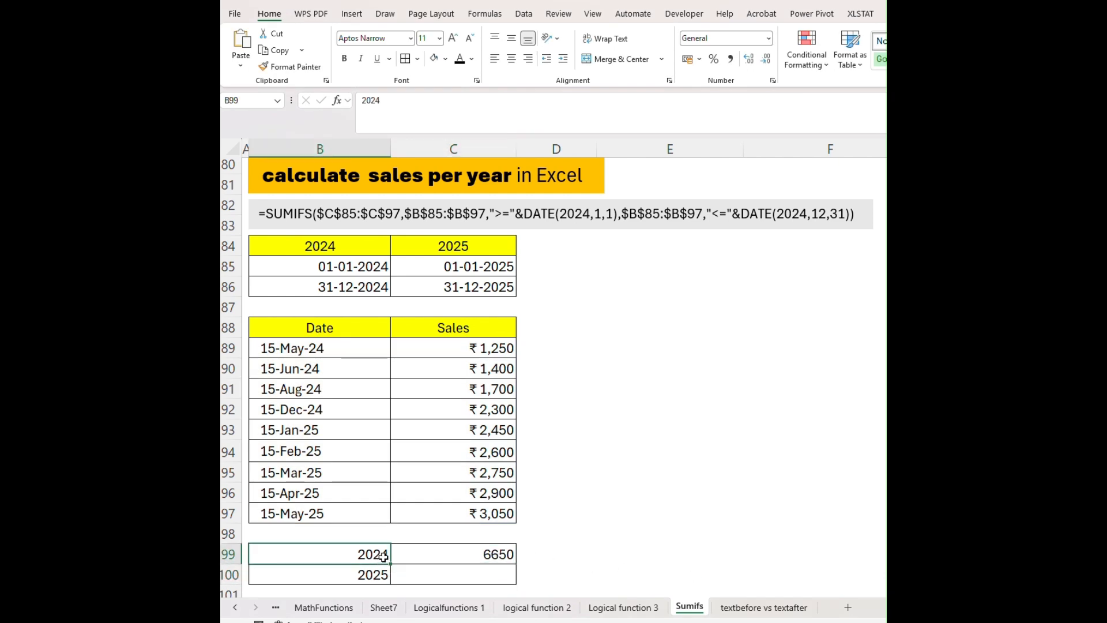
left_click(404, 554)
left_click(365, 553)
left_click(439, 560)
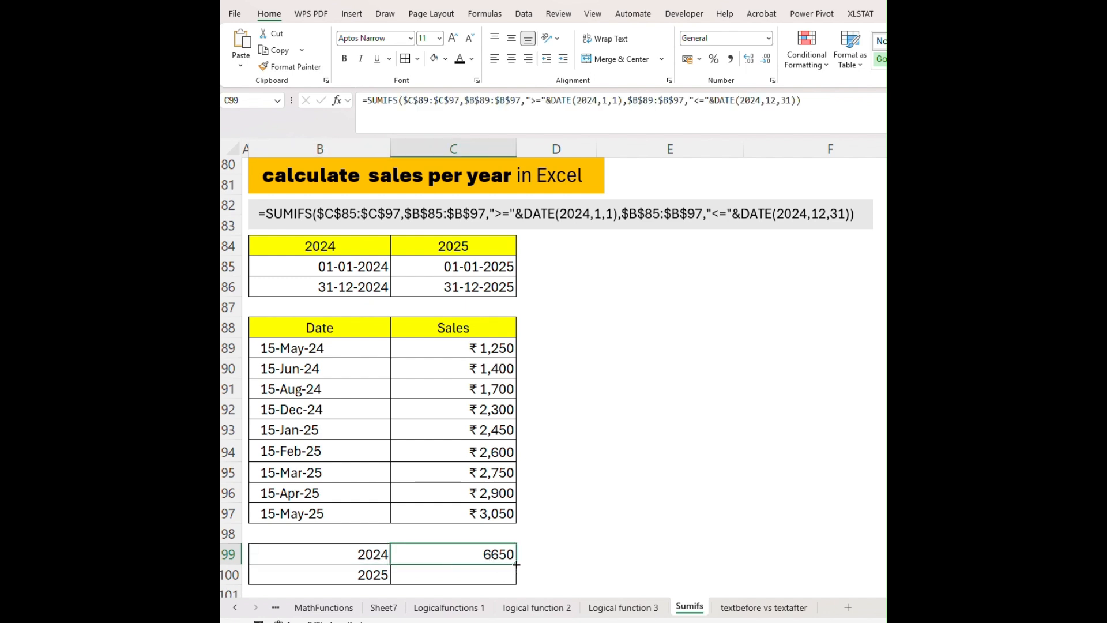
- Fill the SUMIFS formula from C99 down to C100 for the 2025 row
left_click(382, 577)
left_click(447, 574)
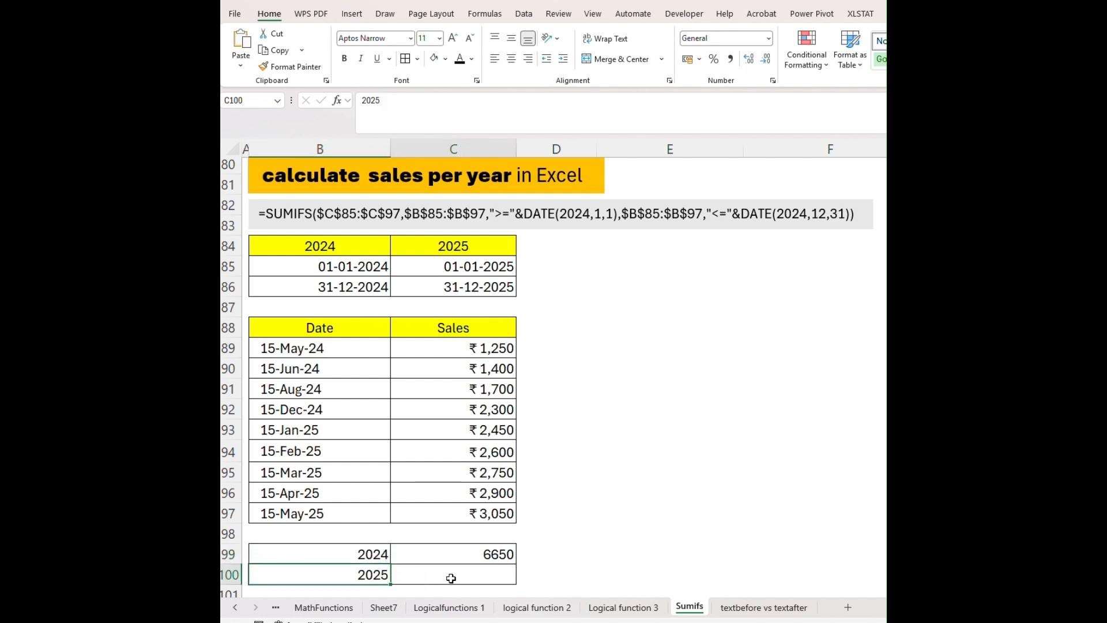
left_click(515, 559)
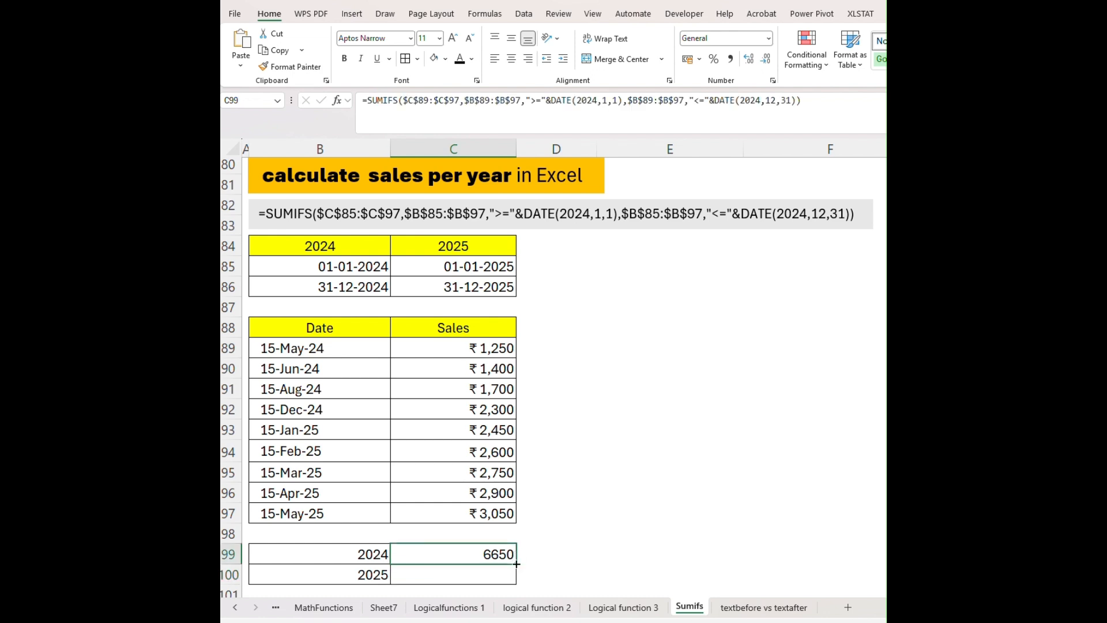
left_click_drag(517, 564, 509, 578)
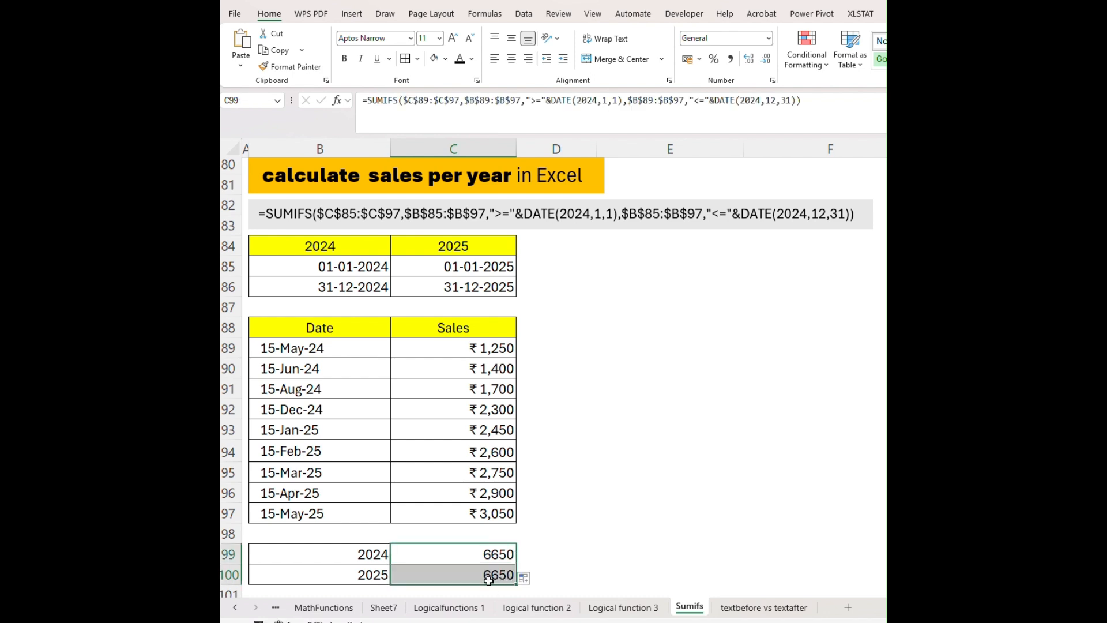
- Change the year to 2025 in both DATE criteria of the C100 formula, giving DATE(2025,1,1) and DATE(2025,12,31)
left_click(499, 577)
double_click(499, 577)
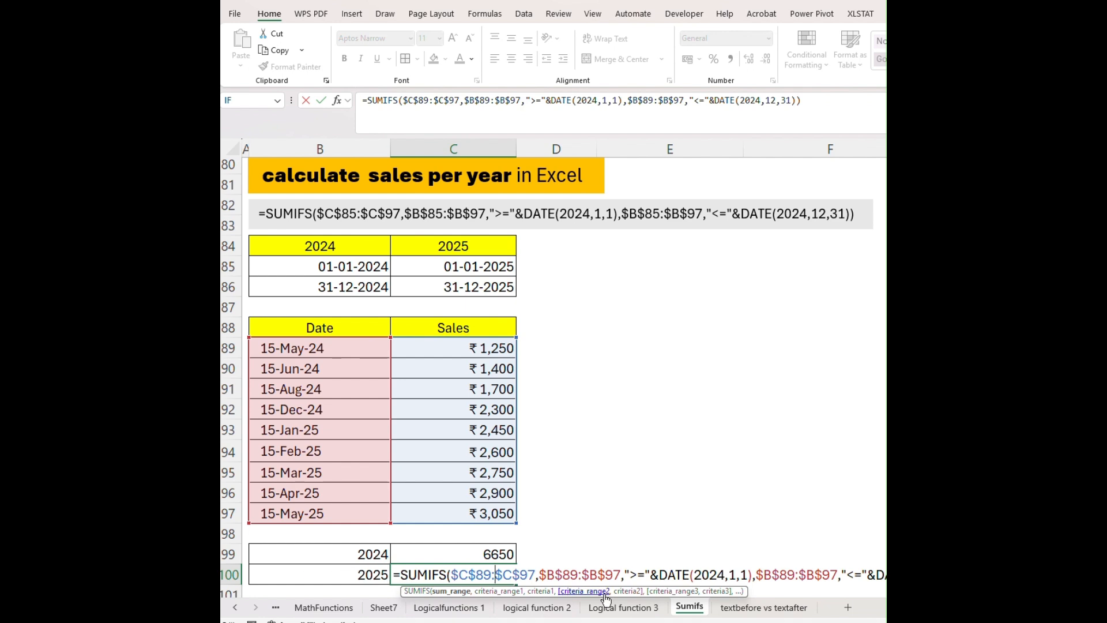
left_click(724, 575)
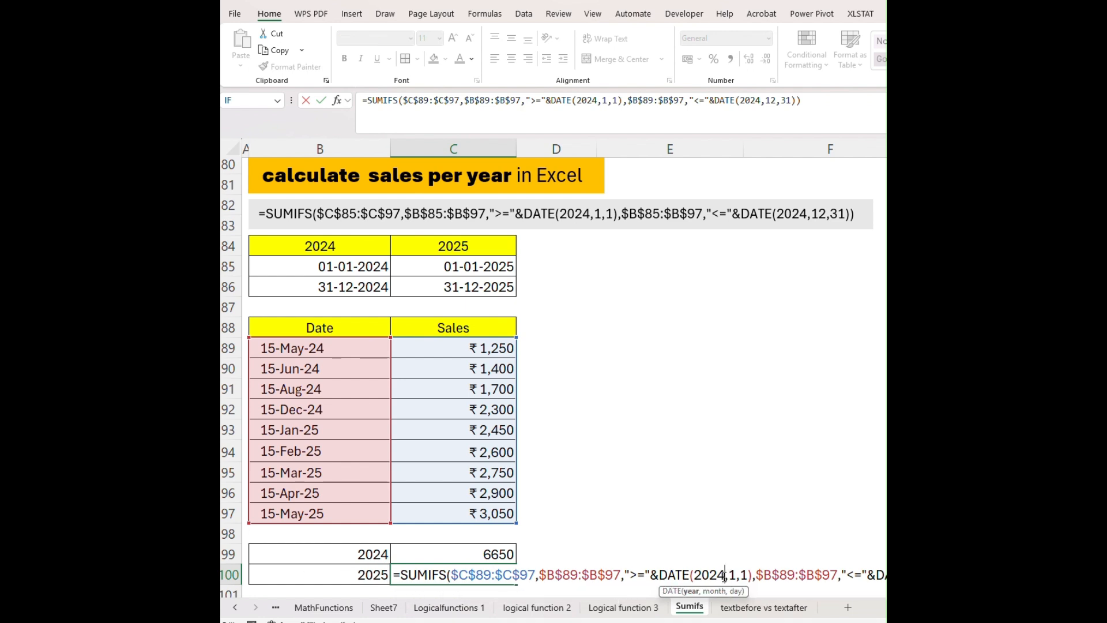
key("BackSpace")
type("5")
left_click(940, 575)
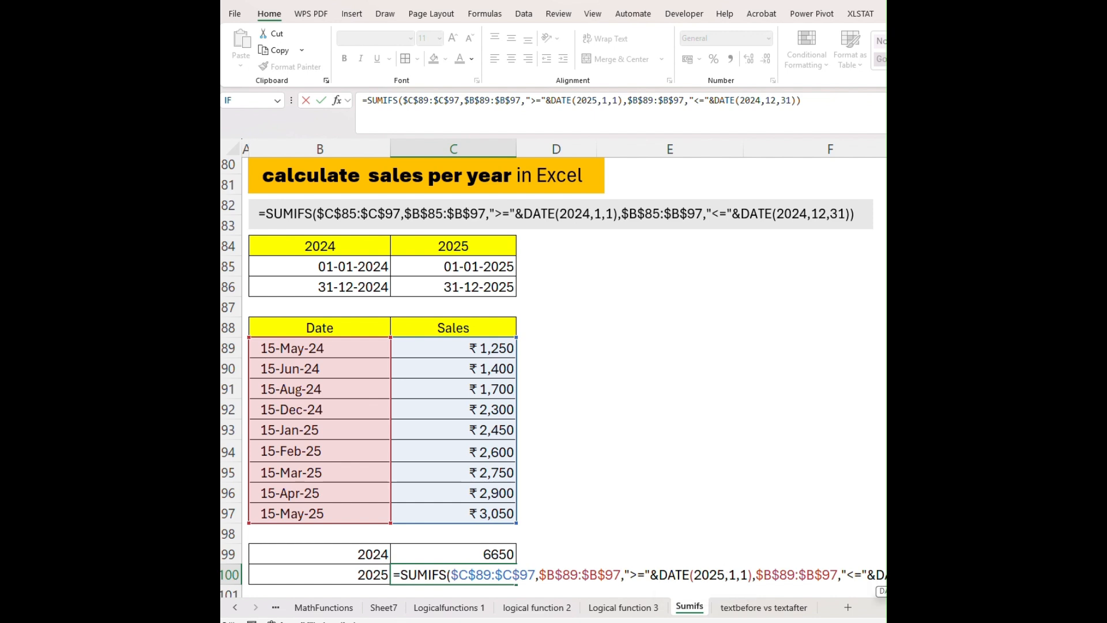
key("BackSpace")
type("5")
key("Return")
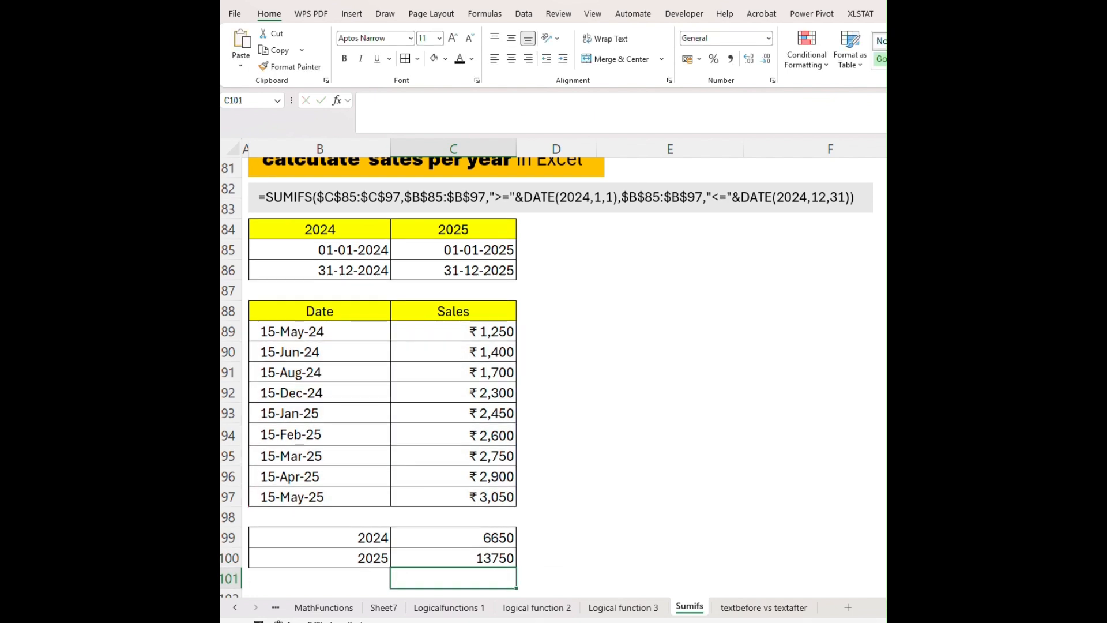
- Examine the completed SUMIFS formula for 2025 in C100 and the worked example above it
left_click(404, 557)
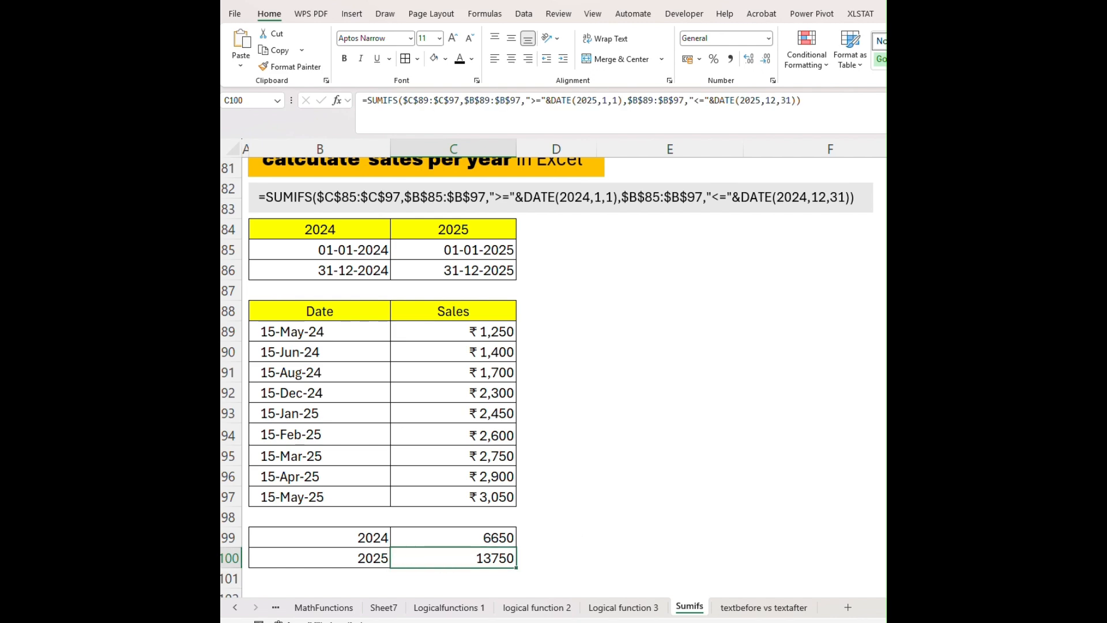
scroll(553, 374, "up", 4)
scroll(554, 375, "down", 3)
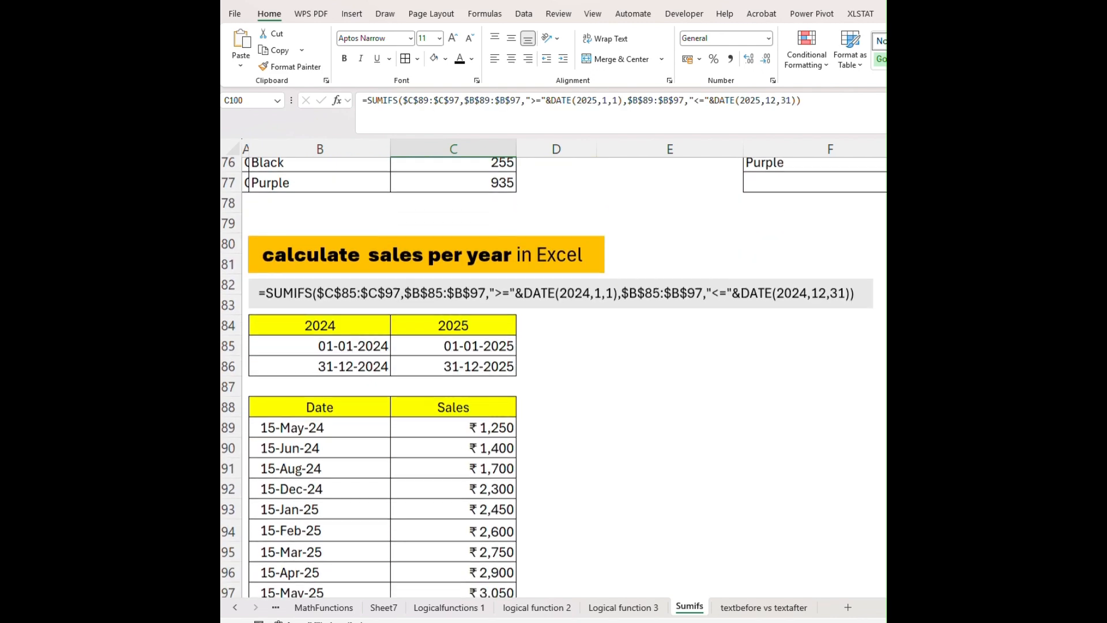